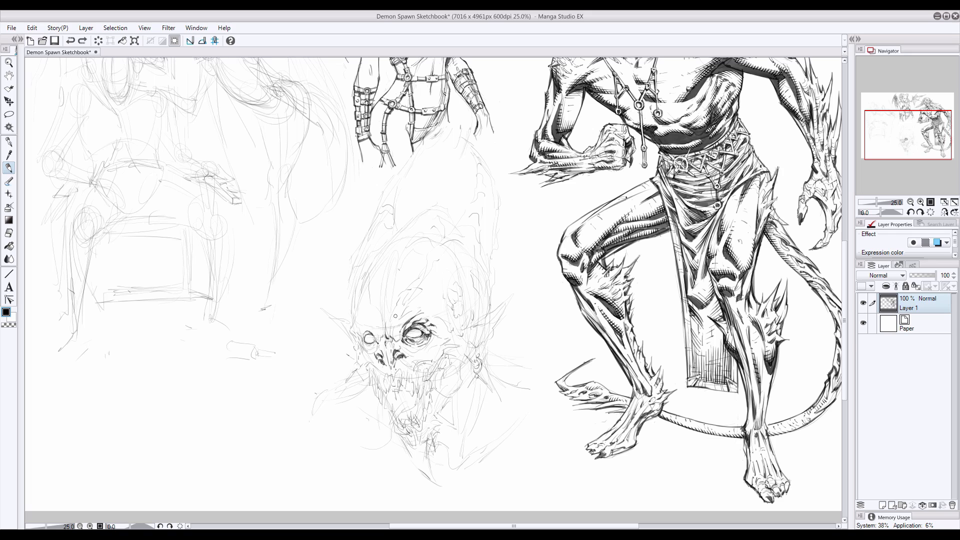
Ink the demon head's left cheek edge and the first upper teeth over the pencil sketch
{"action": "mouse_move", "coordinate": [361, 329]}
{"action": "left_mouse_down"}
{"action": "mouse_move", "coordinate": [395, 320]}
{"action": "mouse_move", "coordinate": [392, 335]}
{"action": "mouse_move", "coordinate": [416, 317]}
{"action": "mouse_move", "coordinate": [401, 347]}
{"action": "mouse_move", "coordinate": [417, 354]}
{"action": "mouse_move", "coordinate": [384, 387]}
{"action": "left_mouse_up"}
{"action": "mouse_move", "coordinate": [380, 375]}
{"action": "left_mouse_down"}
{"action": "mouse_move", "coordinate": [401, 318]}
{"action": "mouse_move", "coordinate": [407, 408]}
{"action": "mouse_move", "coordinate": [384, 419]}
{"action": "mouse_move", "coordinate": [385, 400]}
{"action": "left_mouse_up"}
{"action": "key", "text": "ctrl+z"}
{"action": "left_click_drag", "start_coordinate": [377, 375], "coordinate": [378, 386]}
{"action": "left_click_drag", "start_coordinate": [375, 382], "coordinate": [378, 396]}
Ink the remaining long, jagged upper teeth across the demon head's mouth
{"action": "mouse_move", "coordinate": [370, 367]}
{"action": "left_mouse_down"}
{"action": "mouse_move", "coordinate": [374, 384]}
{"action": "mouse_move", "coordinate": [401, 386]}
{"action": "left_mouse_up"}
{"action": "left_click_drag", "start_coordinate": [404, 370], "coordinate": [402, 392]}
{"action": "left_click_drag", "start_coordinate": [407, 373], "coordinate": [409, 398]}
{"action": "left_click_drag", "start_coordinate": [407, 386], "coordinate": [413, 396]}
{"action": "mouse_move", "coordinate": [414, 388]}
{"action": "left_mouse_down"}
{"action": "mouse_move", "coordinate": [415, 400]}
{"action": "mouse_move", "coordinate": [419, 385]}
{"action": "left_mouse_up"}
{"action": "left_click_drag", "start_coordinate": [415, 383], "coordinate": [422, 401]}
{"action": "left_click_drag", "start_coordinate": [426, 375], "coordinate": [426, 394]}
Ink the gum line above the teeth and the edge of the left cheek and eye socket
{"action": "mouse_move", "coordinate": [429, 370]}
{"action": "left_mouse_down"}
{"action": "mouse_move", "coordinate": [431, 387]}
{"action": "mouse_move", "coordinate": [405, 378]}
{"action": "left_mouse_up"}
{"action": "left_click_drag", "start_coordinate": [408, 374], "coordinate": [410, 383]}
{"action": "key", "text": "ctrl+z"}
{"action": "left_click_drag", "start_coordinate": [413, 374], "coordinate": [390, 389]}
{"action": "mouse_move", "coordinate": [380, 399]}
{"action": "left_mouse_down"}
{"action": "mouse_move", "coordinate": [438, 368]}
{"action": "mouse_move", "coordinate": [428, 376]}
{"action": "mouse_move", "coordinate": [438, 361]}
{"action": "mouse_move", "coordinate": [369, 373]}
{"action": "left_mouse_up"}
{"action": "mouse_move", "coordinate": [371, 360]}
{"action": "left_mouse_down"}
{"action": "mouse_move", "coordinate": [364, 365]}
{"action": "mouse_move", "coordinate": [352, 331]}
{"action": "mouse_move", "coordinate": [351, 353]}
{"action": "mouse_move", "coordinate": [372, 348]}
{"action": "mouse_move", "coordinate": [373, 335]}
{"action": "left_mouse_up"}
{"action": "left_click_drag", "start_coordinate": [372, 336], "coordinate": [374, 342]}
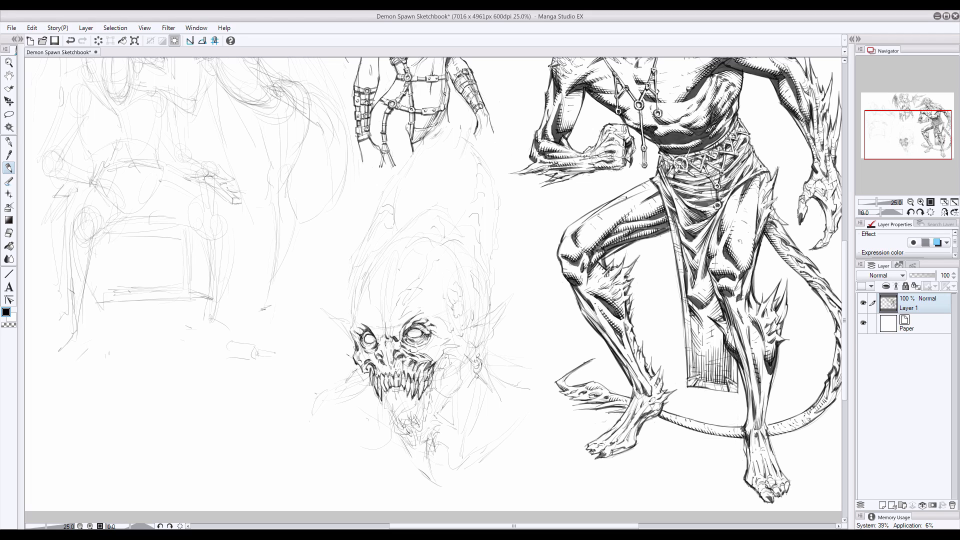
Clear the sketch lines below the mouth and ink a long tongue hanging out with a curled tip
{"action": "key", "text": "e"}
{"action": "left_click", "coordinate": [9, 169]}
{"action": "left_click_drag", "start_coordinate": [421, 398], "coordinate": [393, 424]}
{"action": "left_click_drag", "start_coordinate": [409, 405], "coordinate": [374, 443]}
{"action": "left_click_drag", "start_coordinate": [403, 414], "coordinate": [389, 445]}
{"action": "mouse_move", "coordinate": [388, 444]}
{"action": "left_mouse_down"}
{"action": "mouse_move", "coordinate": [356, 448]}
{"action": "mouse_move", "coordinate": [369, 446]}
{"action": "mouse_move", "coordinate": [346, 437]}
{"action": "left_mouse_up"}
{"action": "key", "text": "ctrl+z"}
{"action": "key", "text": "ctrl+z"}
{"action": "left_click_drag", "start_coordinate": [352, 439], "coordinate": [361, 425]}
{"action": "mouse_move", "coordinate": [362, 424]}
{"action": "left_mouse_down"}
{"action": "mouse_move", "coordinate": [351, 449]}
{"action": "mouse_move", "coordinate": [387, 444]}
{"action": "mouse_move", "coordinate": [363, 457]}
{"action": "left_mouse_up"}
{"action": "key", "text": "ctrl+z"}
Ink the open lower jaw with its gums and pointed lower teeth beside the tongue
{"action": "mouse_move", "coordinate": [381, 400]}
{"action": "left_mouse_down"}
{"action": "mouse_move", "coordinate": [373, 440]}
{"action": "mouse_move", "coordinate": [418, 432]}
{"action": "left_mouse_up"}
{"action": "left_click_drag", "start_coordinate": [413, 414], "coordinate": [422, 420]}
{"action": "left_click_drag", "start_coordinate": [420, 410], "coordinate": [423, 425]}
{"action": "mouse_move", "coordinate": [423, 407]}
{"action": "left_mouse_down"}
{"action": "mouse_move", "coordinate": [429, 415]}
{"action": "mouse_move", "coordinate": [430, 395]}
{"action": "left_mouse_up"}
{"action": "left_click_drag", "start_coordinate": [414, 420], "coordinate": [400, 434]}
{"action": "left_click_drag", "start_coordinate": [403, 420], "coordinate": [395, 422]}
Shade the inside of the mouth and the base of the tongue, cleaning up around the lower teeth
{"action": "left_click_drag", "start_coordinate": [424, 390], "coordinate": [408, 420]}
{"action": "left_click_drag", "start_coordinate": [406, 415], "coordinate": [395, 425]}
{"action": "left_click_drag", "start_coordinate": [418, 411], "coordinate": [408, 427]}
{"action": "mouse_move", "coordinate": [404, 393]}
{"action": "left_mouse_down"}
{"action": "mouse_move", "coordinate": [384, 396]}
{"action": "mouse_move", "coordinate": [412, 407]}
{"action": "mouse_move", "coordinate": [402, 401]}
{"action": "left_mouse_up"}
{"action": "mouse_move", "coordinate": [408, 385]}
{"action": "left_mouse_down"}
{"action": "mouse_move", "coordinate": [382, 396]}
{"action": "mouse_move", "coordinate": [396, 409]}
{"action": "mouse_move", "coordinate": [389, 429]}
{"action": "mouse_move", "coordinate": [402, 408]}
{"action": "mouse_move", "coordinate": [385, 447]}
{"action": "mouse_move", "coordinate": [367, 454]}
{"action": "mouse_move", "coordinate": [384, 404]}
{"action": "mouse_move", "coordinate": [391, 412]}
{"action": "mouse_move", "coordinate": [363, 424]}
{"action": "left_mouse_up"}
{"action": "key", "text": "g"}
{"action": "key", "text": "e"}
{"action": "key", "text": "p"}
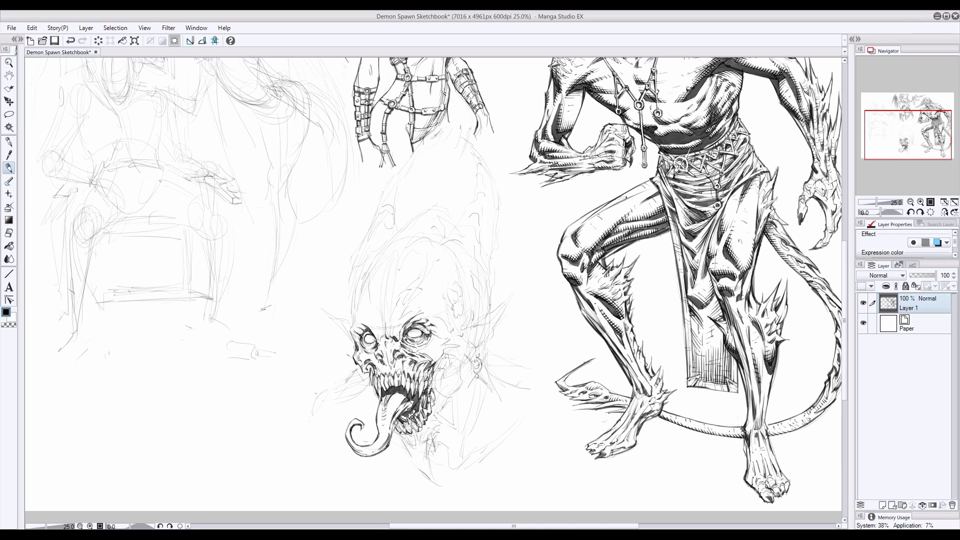
Ink the brow ridge and socket wrinkles around the demon head's eyes and left cheek
{"action": "key", "text": "e"}
{"action": "key", "text": "p"}
{"action": "left_click_drag", "start_coordinate": [373, 362], "coordinate": [377, 372]}
{"action": "mouse_move", "coordinate": [348, 331]}
{"action": "left_mouse_down"}
{"action": "mouse_move", "coordinate": [354, 314]}
{"action": "mouse_move", "coordinate": [351, 334]}
{"action": "mouse_move", "coordinate": [383, 338]}
{"action": "left_mouse_up"}
{"action": "left_click_drag", "start_coordinate": [369, 362], "coordinate": [361, 373]}
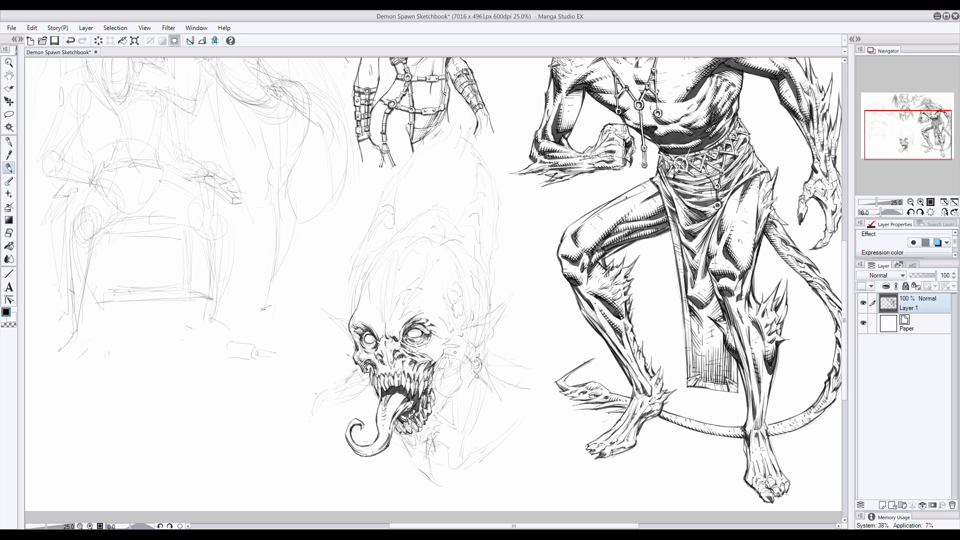
{"action": "mouse_move", "coordinate": [360, 335]}
{"action": "left_mouse_down"}
{"action": "mouse_move", "coordinate": [351, 342]}
{"action": "mouse_move", "coordinate": [390, 338]}
{"action": "left_mouse_up"}
{"action": "left_click_drag", "start_coordinate": [428, 321], "coordinate": [424, 314]}
Clean up the lines below the nose and work on the cheek folds beside the mouth
{"action": "left_click", "coordinate": [8, 233]}
{"action": "left_click_drag", "start_coordinate": [394, 367], "coordinate": [393, 366]}
{"action": "left_click", "coordinate": [9, 168]}
{"action": "left_click_drag", "start_coordinate": [416, 362], "coordinate": [444, 355]}
{"action": "key", "text": "ctrl+z"}
Ink furrowed wrinkles on the forehead between and above the demon's eyes
{"action": "left_click_drag", "start_coordinate": [371, 301], "coordinate": [382, 327]}
{"action": "left_click_drag", "start_coordinate": [387, 325], "coordinate": [396, 305]}
{"action": "left_click_drag", "start_coordinate": [386, 319], "coordinate": [388, 299]}
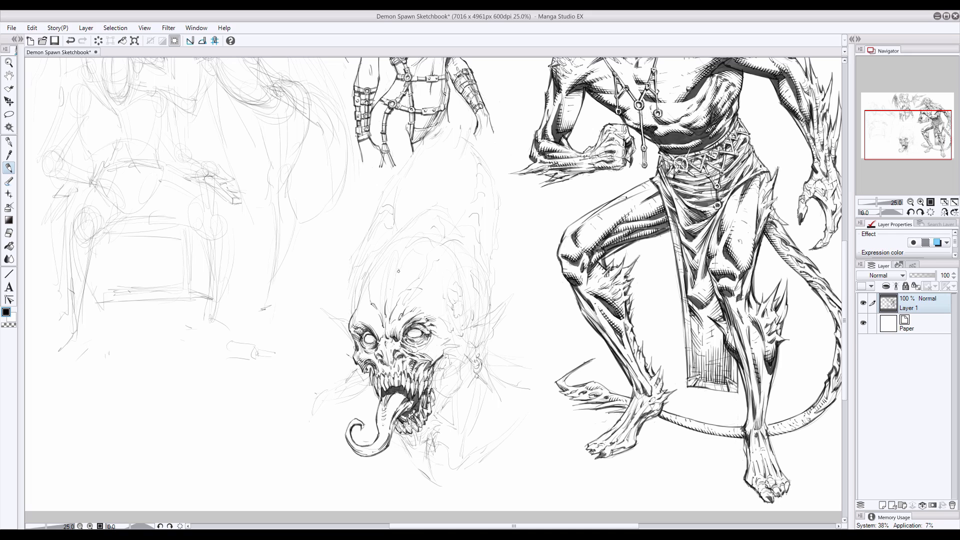
Ink the contours of the right horn's base and the side of the skull around the temple cavity
{"action": "left_click_drag", "start_coordinate": [452, 230], "coordinate": [427, 252]}
{"action": "left_click_drag", "start_coordinate": [473, 232], "coordinate": [482, 283]}
{"action": "left_click_drag", "start_coordinate": [480, 295], "coordinate": [480, 318]}
{"action": "left_click_drag", "start_coordinate": [468, 241], "coordinate": [451, 304]}
{"action": "key", "text": "ctrl+z"}
{"action": "mouse_move", "coordinate": [451, 272]}
{"action": "left_mouse_down"}
{"action": "mouse_move", "coordinate": [444, 295]}
{"action": "mouse_move", "coordinate": [453, 332]}
{"action": "mouse_move", "coordinate": [432, 345]}
{"action": "left_mouse_up"}
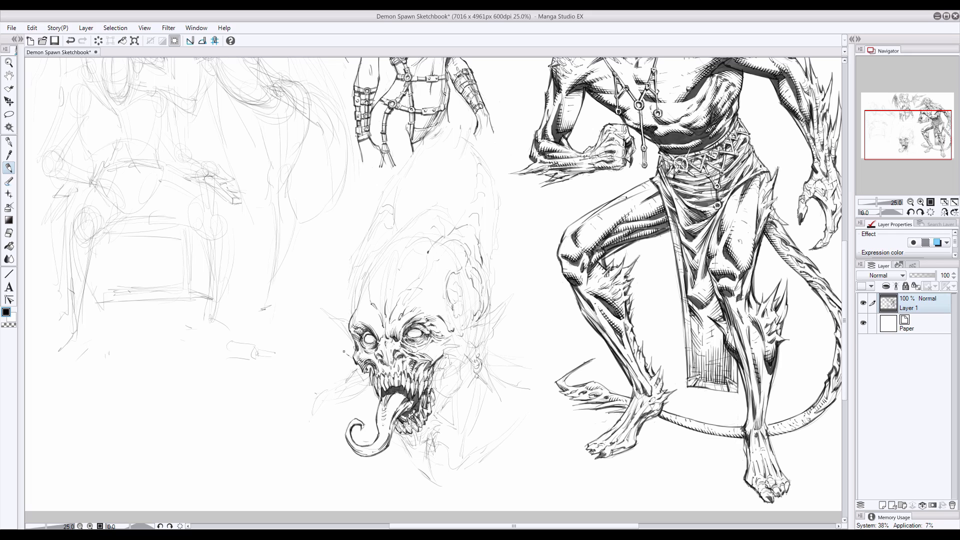
Ink the jagged ridge running from the right horn's base down to the brow
{"action": "key", "text": "ctrl+z"}
{"action": "left_click_drag", "start_coordinate": [426, 343], "coordinate": [415, 350]}
{"action": "left_click_drag", "start_coordinate": [436, 261], "coordinate": [409, 299]}
{"action": "left_click_drag", "start_coordinate": [408, 294], "coordinate": [405, 298]}
{"action": "left_click_drag", "start_coordinate": [427, 256], "coordinate": [398, 296]}
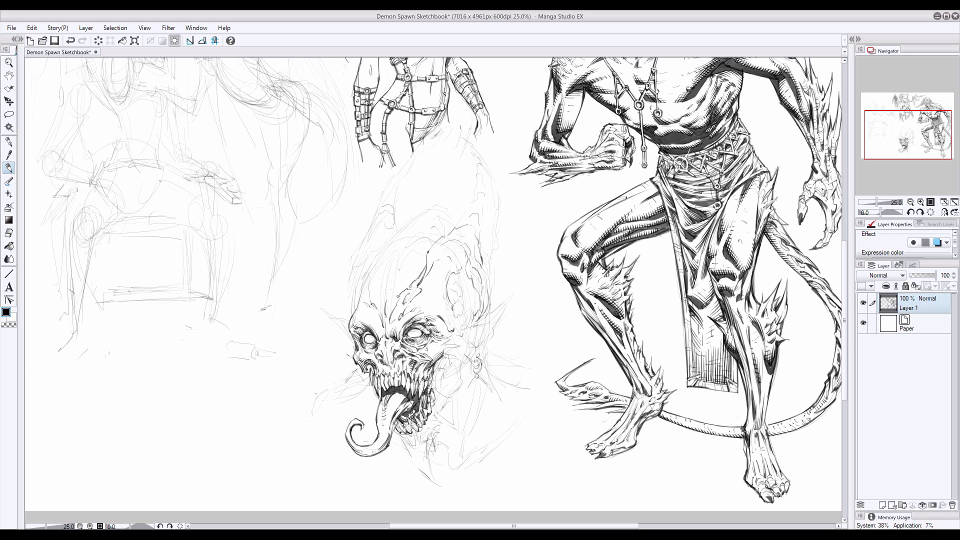
Ink the long pointed ear with its inner folds and a ring earring
{"action": "mouse_move", "coordinate": [497, 309]}
{"action": "left_mouse_down"}
{"action": "mouse_move", "coordinate": [460, 330]}
{"action": "mouse_move", "coordinate": [513, 294]}
{"action": "mouse_move", "coordinate": [482, 357]}
{"action": "mouse_move", "coordinate": [506, 305]}
{"action": "mouse_move", "coordinate": [463, 336]}
{"action": "mouse_move", "coordinate": [469, 349]}
{"action": "mouse_move", "coordinate": [481, 343]}
{"action": "mouse_move", "coordinate": [477, 331]}
{"action": "left_mouse_up"}
{"action": "mouse_move", "coordinate": [474, 331]}
{"action": "left_mouse_down"}
{"action": "mouse_move", "coordinate": [478, 349]}
{"action": "mouse_move", "coordinate": [488, 322]}
{"action": "mouse_move", "coordinate": [466, 346]}
{"action": "mouse_move", "coordinate": [469, 335]}
{"action": "mouse_move", "coordinate": [478, 373]}
{"action": "left_mouse_up"}
{"action": "key", "text": "e"}
{"action": "key", "text": "p"}
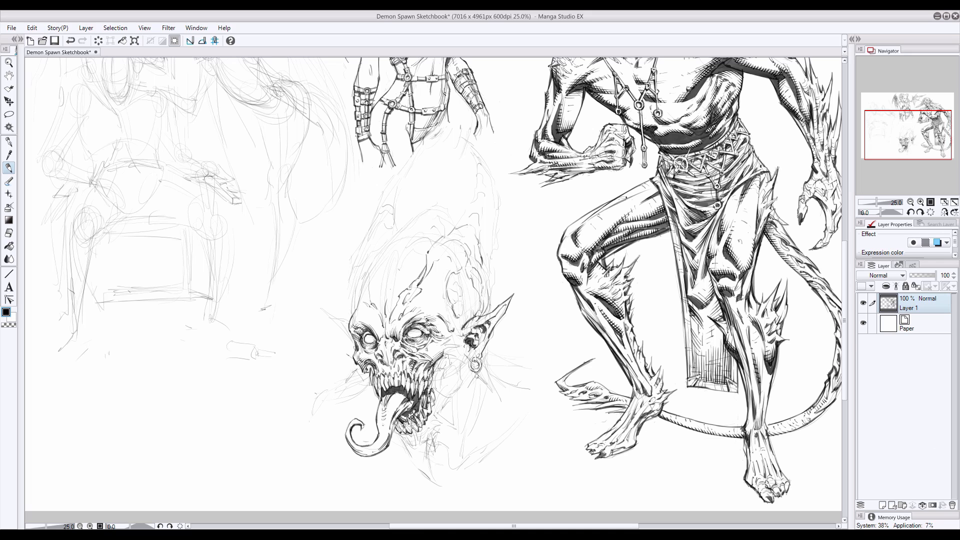
{"action": "key", "text": "e"}
{"action": "key", "text": "p"}
Ink the long pointed chin spike below the lower jaw and shade its inner edge
{"action": "left_click_drag", "start_coordinate": [395, 431], "coordinate": [440, 487]}
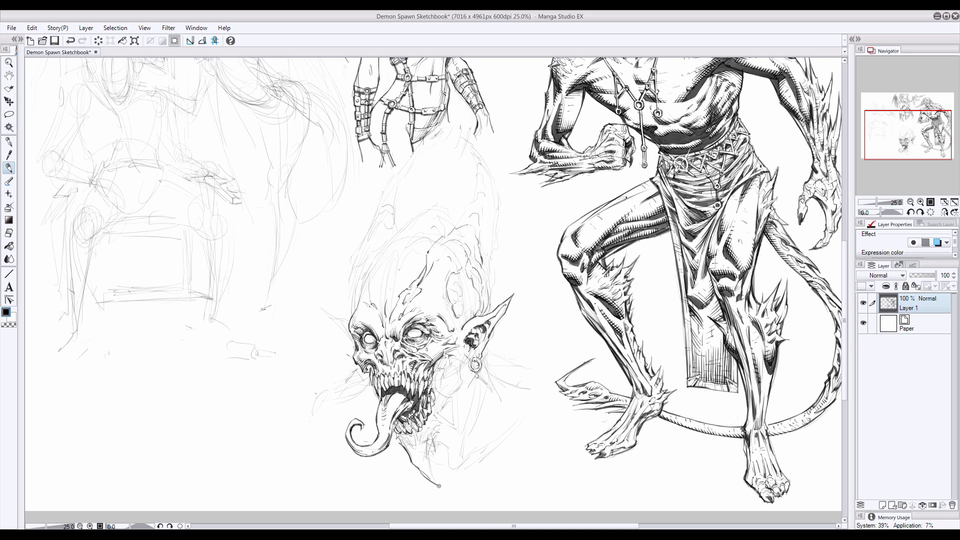
{"action": "mouse_move", "coordinate": [427, 445]}
{"action": "left_mouse_down"}
{"action": "mouse_move", "coordinate": [431, 454]}
{"action": "mouse_move", "coordinate": [434, 433]}
{"action": "mouse_move", "coordinate": [440, 485]}
{"action": "mouse_move", "coordinate": [399, 436]}
{"action": "left_mouse_up"}
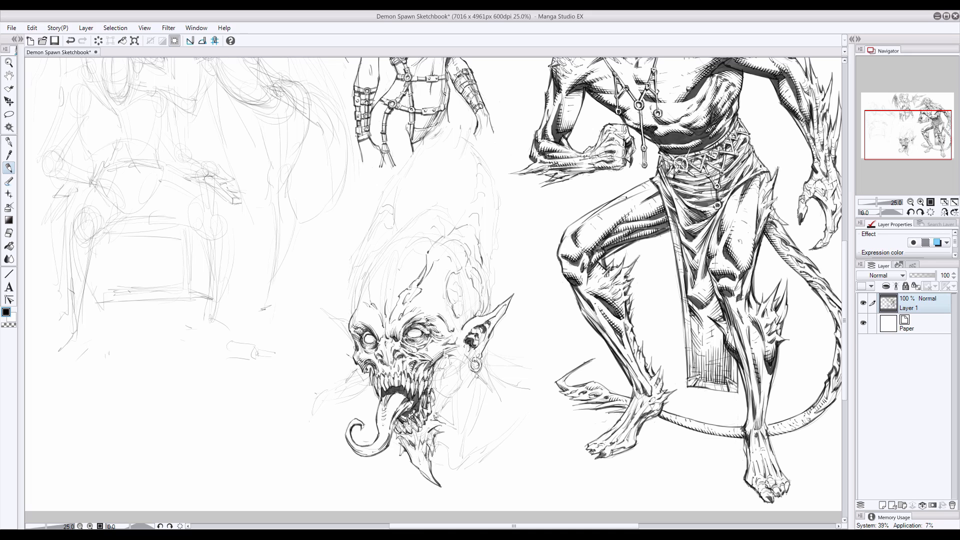
{"action": "left_click_drag", "start_coordinate": [430, 479], "coordinate": [413, 456]}
{"action": "left_click", "coordinate": [8, 233]}
{"action": "left_click", "coordinate": [8, 168]}
Ink bony spikes and texture lines along the chin and the underside of the jaw
{"action": "left_click_drag", "start_coordinate": [394, 438], "coordinate": [436, 430]}
{"action": "left_click_drag", "start_coordinate": [422, 469], "coordinate": [432, 480]}
{"action": "left_click_drag", "start_coordinate": [424, 472], "coordinate": [436, 483]}
{"action": "left_click_drag", "start_coordinate": [442, 407], "coordinate": [432, 414]}
Ink the cheekbone and jaw hinge between the ear and the mouth, erasing stray lines
{"action": "mouse_move", "coordinate": [464, 367]}
{"action": "left_mouse_down"}
{"action": "mouse_move", "coordinate": [457, 396]}
{"action": "mouse_move", "coordinate": [439, 412]}
{"action": "mouse_move", "coordinate": [462, 376]}
{"action": "mouse_move", "coordinate": [439, 397]}
{"action": "mouse_move", "coordinate": [451, 389]}
{"action": "mouse_move", "coordinate": [435, 385]}
{"action": "mouse_move", "coordinate": [433, 365]}
{"action": "mouse_move", "coordinate": [440, 374]}
{"action": "left_mouse_up"}
{"action": "mouse_move", "coordinate": [449, 372]}
{"action": "left_mouse_down"}
{"action": "mouse_move", "coordinate": [438, 385]}
{"action": "mouse_move", "coordinate": [439, 366]}
{"action": "mouse_move", "coordinate": [456, 374]}
{"action": "mouse_move", "coordinate": [454, 361]}
{"action": "mouse_move", "coordinate": [436, 395]}
{"action": "mouse_move", "coordinate": [431, 373]}
{"action": "left_mouse_up"}
{"action": "left_click", "coordinate": [9, 233]}
{"action": "left_click", "coordinate": [8, 168]}
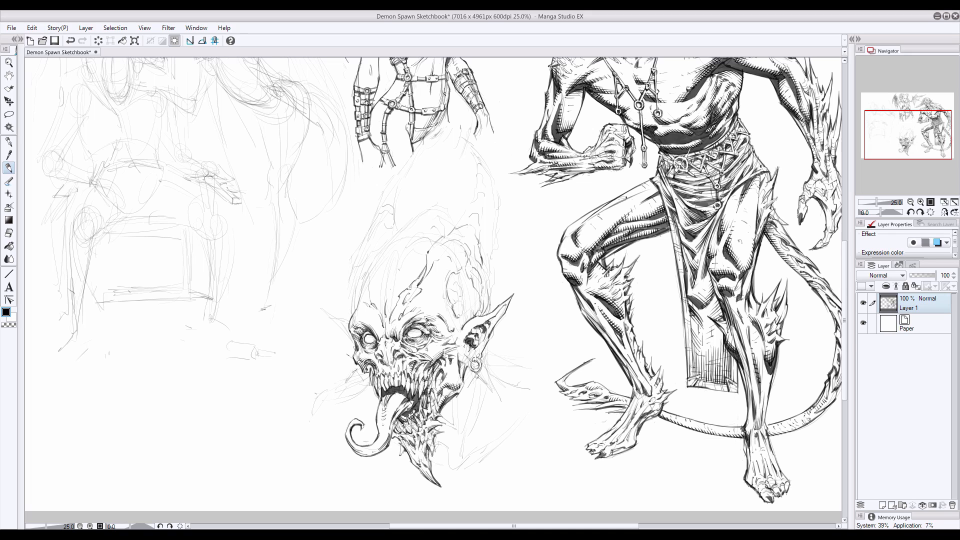
Add hatching and dark accents to the jaw muscles, the lower gums and the tongue
{"action": "mouse_move", "coordinate": [459, 395]}
{"action": "left_mouse_down"}
{"action": "mouse_move", "coordinate": [463, 385]}
{"action": "mouse_move", "coordinate": [428, 394]}
{"action": "left_mouse_up"}
{"action": "left_click_drag", "start_coordinate": [433, 373], "coordinate": [425, 382]}
{"action": "left_click_drag", "start_coordinate": [408, 422], "coordinate": [398, 433]}
{"action": "left_click_drag", "start_coordinate": [403, 421], "coordinate": [397, 431]}
{"action": "mouse_move", "coordinate": [406, 392]}
{"action": "left_mouse_down"}
{"action": "mouse_move", "coordinate": [391, 399]}
{"action": "mouse_move", "coordinate": [395, 407]}
{"action": "left_mouse_up"}
{"action": "mouse_move", "coordinate": [402, 394]}
{"action": "left_mouse_down"}
{"action": "mouse_move", "coordinate": [394, 410]}
{"action": "mouse_move", "coordinate": [401, 414]}
{"action": "left_mouse_up"}
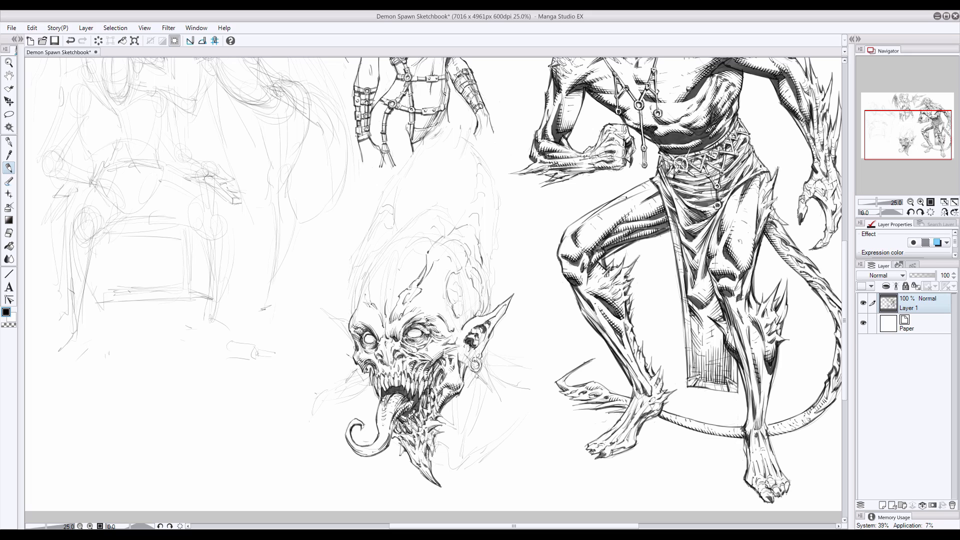
Ink and shade the oval cavity in the temple above the pointed ear
{"action": "mouse_move", "coordinate": [455, 288]}
{"action": "left_mouse_down"}
{"action": "mouse_move", "coordinate": [448, 295]}
{"action": "mouse_move", "coordinate": [462, 279]}
{"action": "mouse_move", "coordinate": [453, 273]}
{"action": "mouse_move", "coordinate": [460, 315]}
{"action": "mouse_move", "coordinate": [463, 278]}
{"action": "mouse_move", "coordinate": [464, 299]}
{"action": "mouse_move", "coordinate": [452, 278]}
{"action": "mouse_move", "coordinate": [462, 283]}
{"action": "left_mouse_up"}
{"action": "key", "text": "e"}
{"action": "key", "text": "p"}
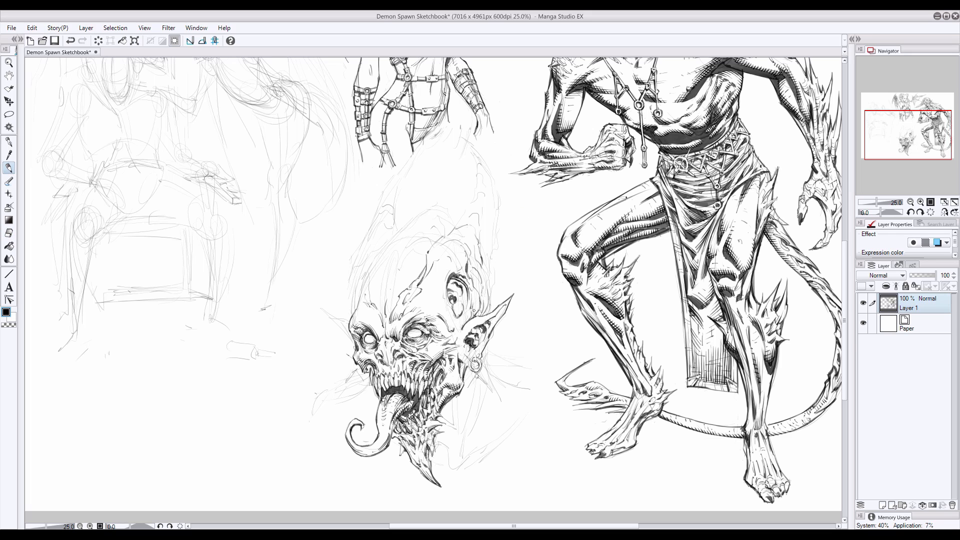
{"action": "left_click_drag", "start_coordinate": [461, 306], "coordinate": [455, 317]}
{"action": "left_click_drag", "start_coordinate": [444, 295], "coordinate": [448, 305]}
Ink the bony ridges and dark recesses around and behind the temple cavity
{"action": "mouse_move", "coordinate": [444, 284]}
{"action": "left_mouse_down"}
{"action": "mouse_move", "coordinate": [477, 266]}
{"action": "mouse_move", "coordinate": [480, 289]}
{"action": "mouse_move", "coordinate": [466, 265]}
{"action": "mouse_move", "coordinate": [478, 290]}
{"action": "left_mouse_up"}
{"action": "left_click_drag", "start_coordinate": [483, 306], "coordinate": [477, 315]}
{"action": "left_click_drag", "start_coordinate": [483, 289], "coordinate": [481, 314]}
{"action": "left_click_drag", "start_coordinate": [488, 300], "coordinate": [484, 317]}
{"action": "left_click_drag", "start_coordinate": [485, 292], "coordinate": [487, 300]}
{"action": "mouse_move", "coordinate": [492, 288]}
{"action": "left_mouse_down"}
{"action": "mouse_move", "coordinate": [488, 306]}
{"action": "mouse_move", "coordinate": [467, 313]}
{"action": "left_mouse_up"}
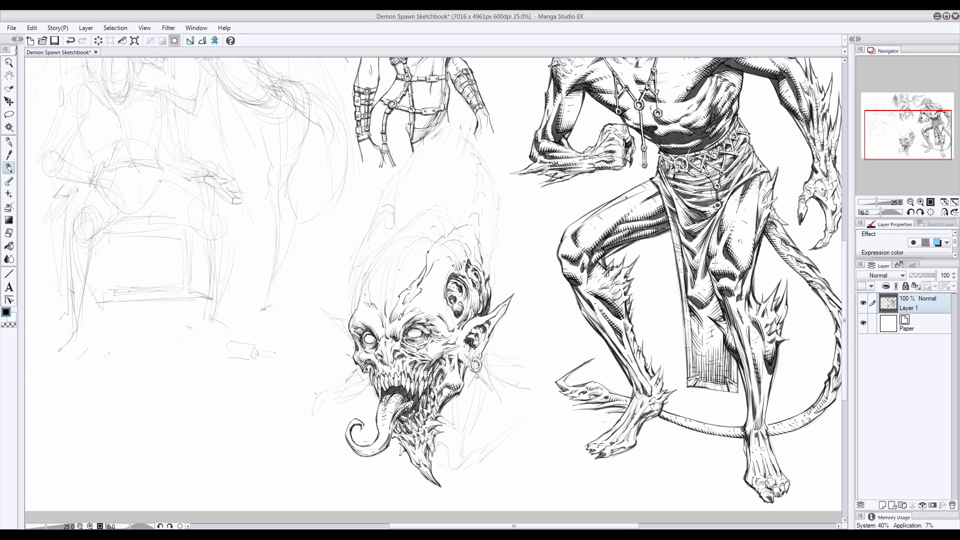
Lighten the sketch of the right horn and ink its spiked rear edge up to the tip
{"action": "left_click", "coordinate": [9, 233]}
{"action": "mouse_move", "coordinate": [454, 252]}
{"action": "left_mouse_down"}
{"action": "mouse_move", "coordinate": [488, 169]}
{"action": "mouse_move", "coordinate": [465, 142]}
{"action": "left_mouse_up"}
{"action": "left_click", "coordinate": [9, 167]}
{"action": "left_click_drag", "start_coordinate": [480, 224], "coordinate": [474, 260]}
{"action": "mouse_move", "coordinate": [490, 241]}
{"action": "left_mouse_down"}
{"action": "mouse_move", "coordinate": [489, 279]}
{"action": "mouse_move", "coordinate": [483, 238]}
{"action": "mouse_move", "coordinate": [489, 264]}
{"action": "mouse_move", "coordinate": [497, 185]}
{"action": "left_mouse_up"}
{"action": "left_click_drag", "start_coordinate": [483, 164], "coordinate": [497, 190]}
{"action": "scroll", "coordinate": [495, 248], "scroll_direction": "up", "scroll_amount": 1}
{"action": "key", "text": "e"}
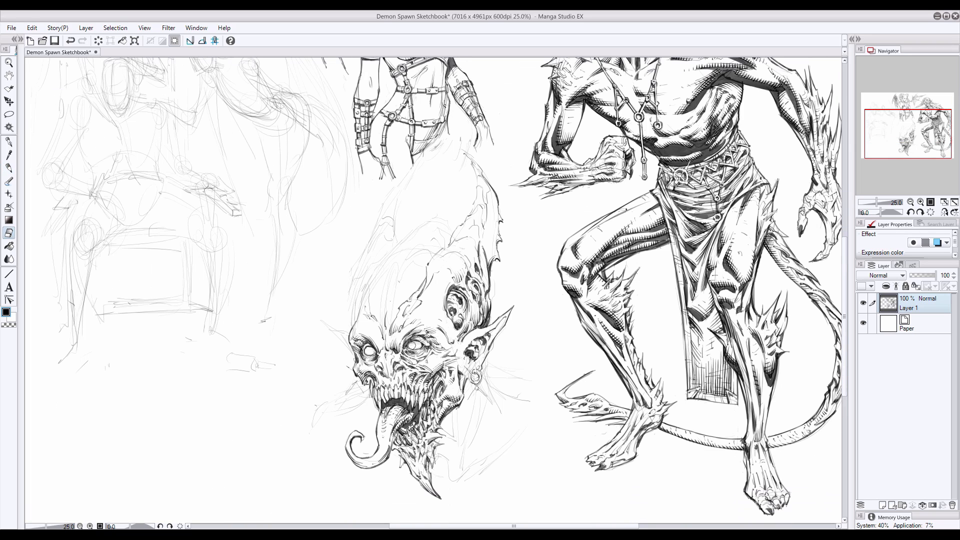
Ink the right horn's front contour and the ridge details along its length, erasing stray lines
{"action": "key", "text": "p"}
{"action": "key", "text": "e"}
{"action": "left_click", "coordinate": [8, 168]}
{"action": "mouse_move", "coordinate": [479, 204]}
{"action": "left_mouse_down"}
{"action": "mouse_move", "coordinate": [470, 215]}
{"action": "mouse_move", "coordinate": [471, 205]}
{"action": "left_mouse_up"}
{"action": "mouse_move", "coordinate": [463, 152]}
{"action": "left_mouse_down"}
{"action": "mouse_move", "coordinate": [490, 185]}
{"action": "mouse_move", "coordinate": [482, 172]}
{"action": "left_mouse_up"}
{"action": "key", "text": "e"}
{"action": "left_click", "coordinate": [9, 169]}
{"action": "left_click_drag", "start_coordinate": [484, 235], "coordinate": [489, 249]}
{"action": "left_click_drag", "start_coordinate": [486, 210], "coordinate": [494, 230]}
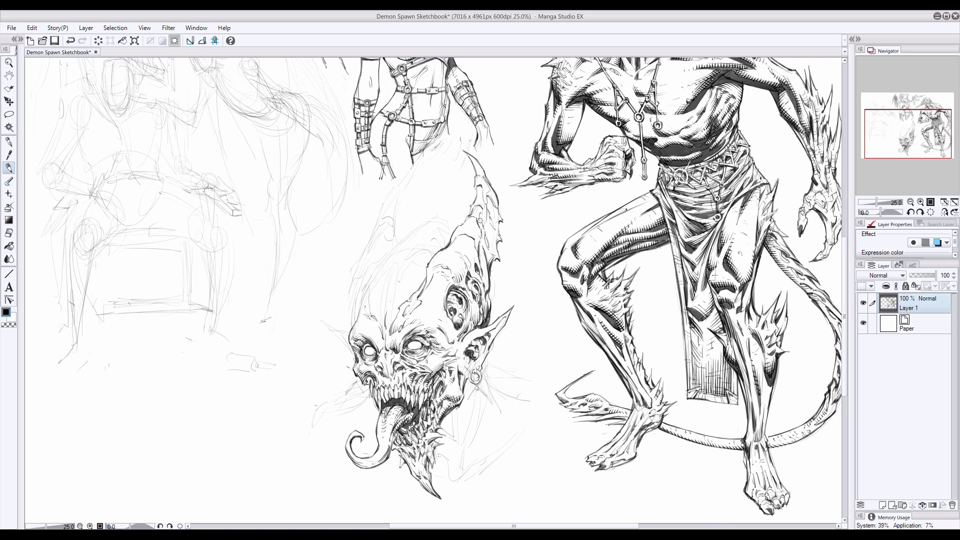
Shade the right horn with contour hatching along its front edge and upper ridges
{"action": "key", "text": "e"}
{"action": "key", "text": "p"}
{"action": "mouse_move", "coordinate": [428, 264]}
{"action": "left_mouse_down"}
{"action": "mouse_move", "coordinate": [465, 220]}
{"action": "mouse_move", "coordinate": [468, 260]}
{"action": "mouse_move", "coordinate": [428, 283]}
{"action": "left_mouse_up"}
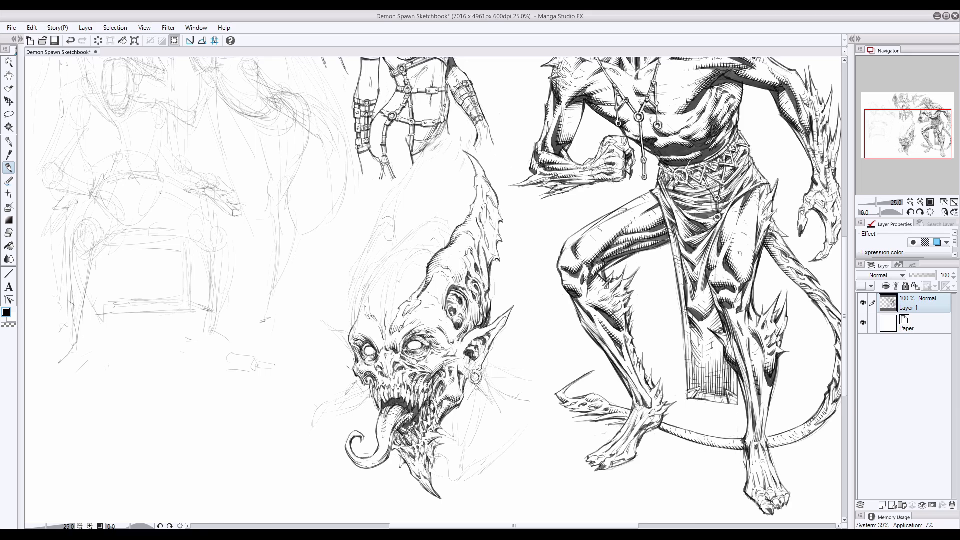
{"action": "mouse_move", "coordinate": [472, 276]}
{"action": "left_mouse_down"}
{"action": "mouse_move", "coordinate": [469, 258]}
{"action": "mouse_move", "coordinate": [481, 252]}
{"action": "mouse_move", "coordinate": [486, 282]}
{"action": "mouse_move", "coordinate": [450, 268]}
{"action": "left_mouse_up"}
{"action": "left_click_drag", "start_coordinate": [491, 221], "coordinate": [491, 242]}
{"action": "left_click_drag", "start_coordinate": [494, 208], "coordinate": [481, 227]}
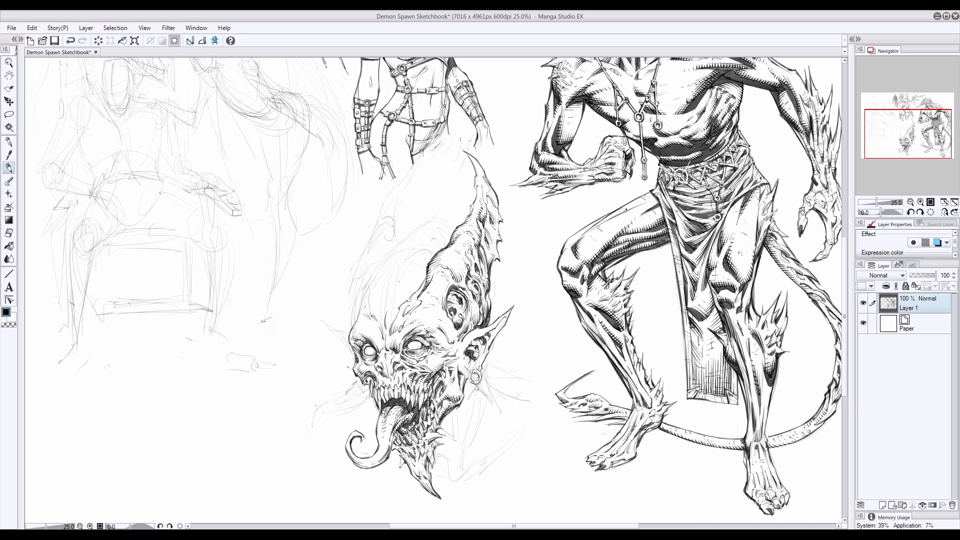
Add final texture lines to the right horn's spikes and tip and the brow near the temple
{"action": "left_click_drag", "start_coordinate": [471, 259], "coordinate": [464, 270]}
{"action": "key", "text": "ctrl+z"}
{"action": "left_click_drag", "start_coordinate": [445, 309], "coordinate": [437, 316]}
{"action": "left_click_drag", "start_coordinate": [495, 223], "coordinate": [499, 234]}
{"action": "left_click_drag", "start_coordinate": [501, 250], "coordinate": [497, 260]}
{"action": "left_click_drag", "start_coordinate": [474, 169], "coordinate": [473, 194]}
Ink the cranium's dome outline between the horns and erase part of its lower left side
{"action": "mouse_move", "coordinate": [471, 203]}
{"action": "left_mouse_down"}
{"action": "mouse_move", "coordinate": [469, 215]}
{"action": "mouse_move", "coordinate": [405, 240]}
{"action": "mouse_move", "coordinate": [368, 287]}
{"action": "mouse_move", "coordinate": [354, 325]}
{"action": "left_mouse_up"}
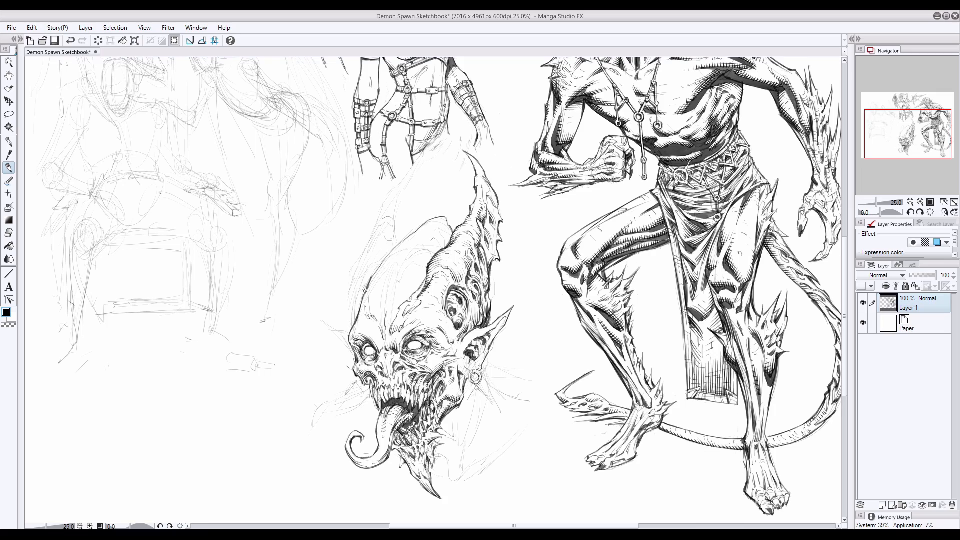
{"action": "scroll", "coordinate": [839, 267], "scroll_direction": "up", "scroll_amount": 3}
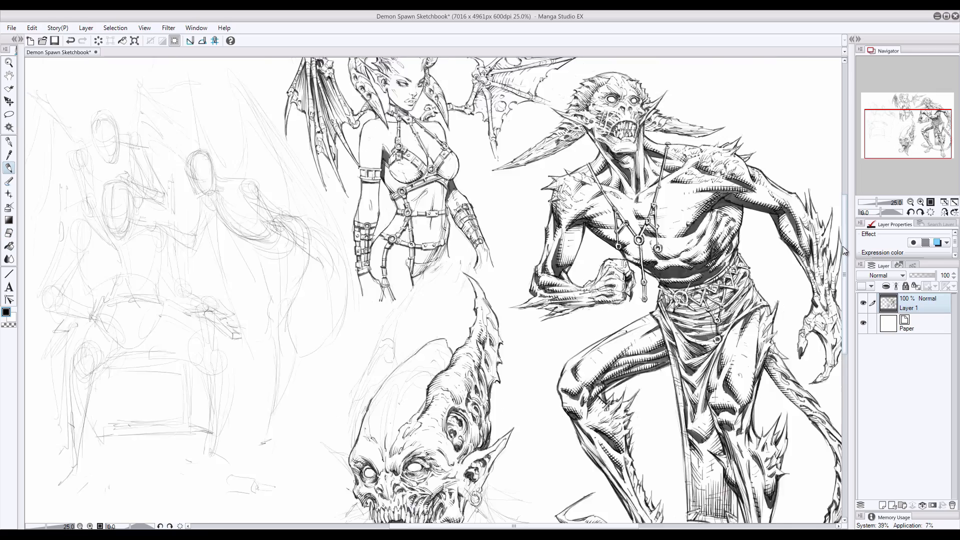
{"action": "scroll", "coordinate": [840, 266], "scroll_direction": "down", "scroll_amount": 3}
{"action": "key", "text": "e"}
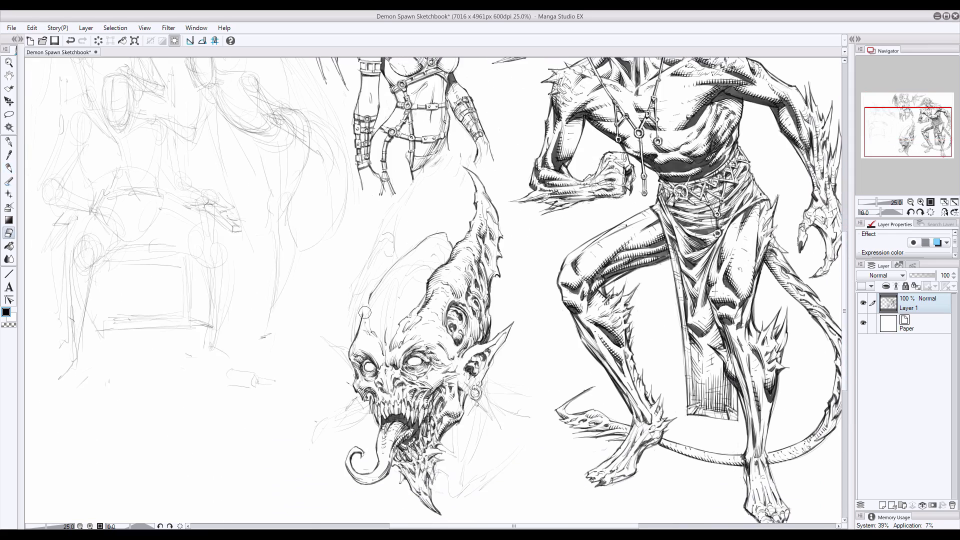
{"action": "key", "text": "p"}
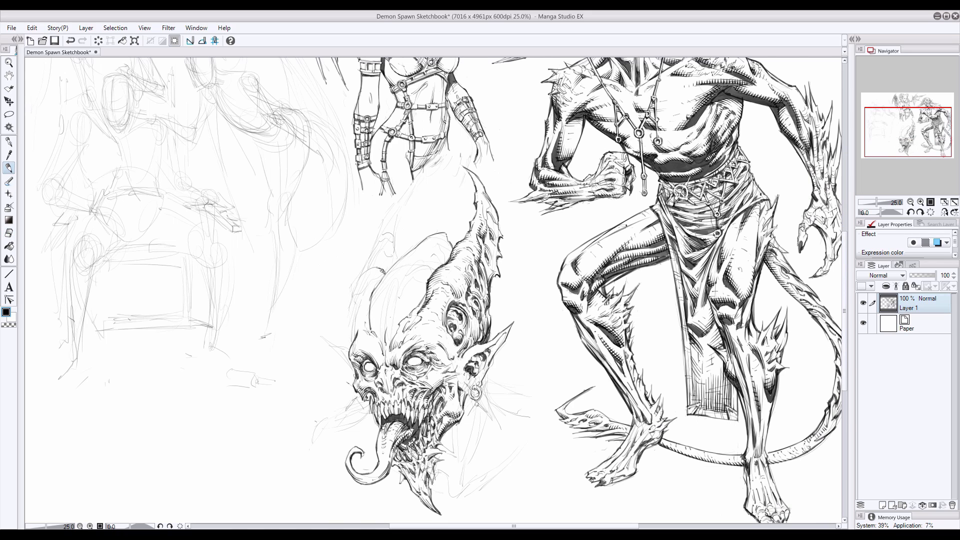
Ink the lower part of the left horn, from the brow up to its middle spikes
{"action": "mouse_move", "coordinate": [357, 284]}
{"action": "left_mouse_down"}
{"action": "mouse_move", "coordinate": [351, 343]}
{"action": "mouse_move", "coordinate": [370, 327]}
{"action": "left_mouse_up"}
{"action": "key", "text": "e"}
{"action": "key", "text": "p"}
{"action": "key", "text": "ctrl+z"}
{"action": "mouse_move", "coordinate": [384, 276]}
{"action": "left_mouse_down"}
{"action": "mouse_move", "coordinate": [371, 303]}
{"action": "mouse_move", "coordinate": [382, 343]}
{"action": "left_mouse_up"}
{"action": "left_click_drag", "start_coordinate": [368, 254], "coordinate": [362, 274]}
{"action": "left_click_drag", "start_coordinate": [387, 246], "coordinate": [385, 273]}
{"action": "left_click_drag", "start_coordinate": [391, 262], "coordinate": [384, 272]}
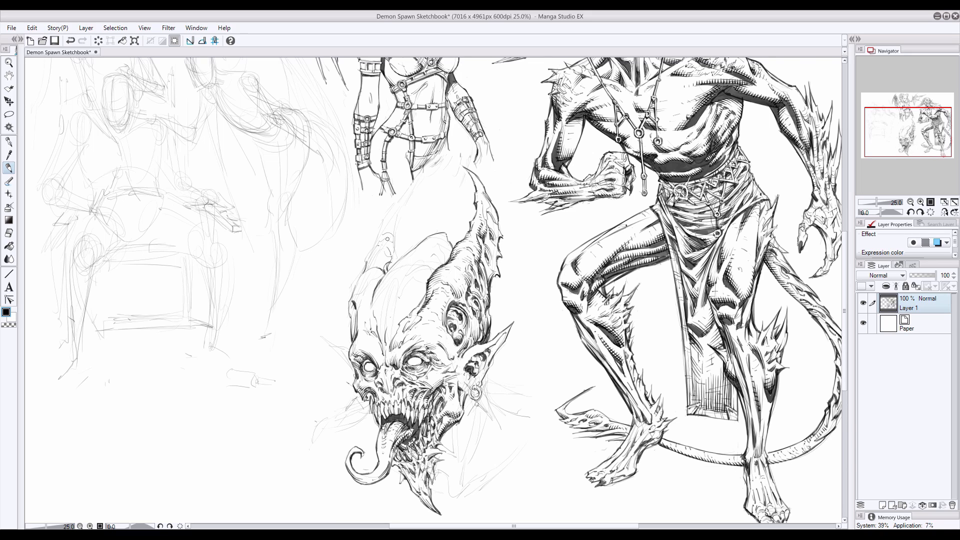
Ink the left horn's middle section and its inner edge, cleaning up stray lines
{"action": "left_click_drag", "start_coordinate": [389, 228], "coordinate": [386, 249]}
{"action": "key", "text": "e"}
{"action": "key", "text": "p"}
{"action": "mouse_move", "coordinate": [378, 243]}
{"action": "left_mouse_down"}
{"action": "mouse_move", "coordinate": [351, 298]}
{"action": "mouse_move", "coordinate": [368, 292]}
{"action": "mouse_move", "coordinate": [377, 335]}
{"action": "left_mouse_up"}
{"action": "key", "text": "e"}
{"action": "key", "text": "p"}
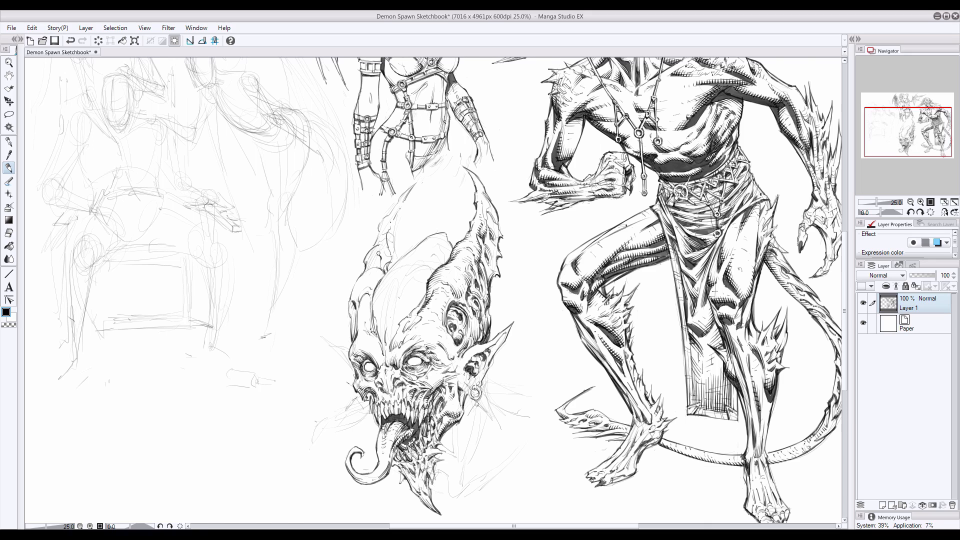
Ink the left horn's upper section up to its pointed tip and add ridge details along it
{"action": "mouse_move", "coordinate": [379, 253]}
{"action": "left_mouse_down"}
{"action": "mouse_move", "coordinate": [369, 260]}
{"action": "mouse_move", "coordinate": [388, 269]}
{"action": "mouse_move", "coordinate": [397, 225]}
{"action": "left_mouse_up"}
{"action": "key", "text": "ctrl+z"}
{"action": "left_click_drag", "start_coordinate": [419, 181], "coordinate": [370, 251]}
{"action": "left_click_drag", "start_coordinate": [405, 201], "coordinate": [397, 227]}
{"action": "mouse_move", "coordinate": [374, 284]}
{"action": "left_mouse_down"}
{"action": "mouse_move", "coordinate": [359, 297]}
{"action": "mouse_move", "coordinate": [369, 257]}
{"action": "left_mouse_up"}
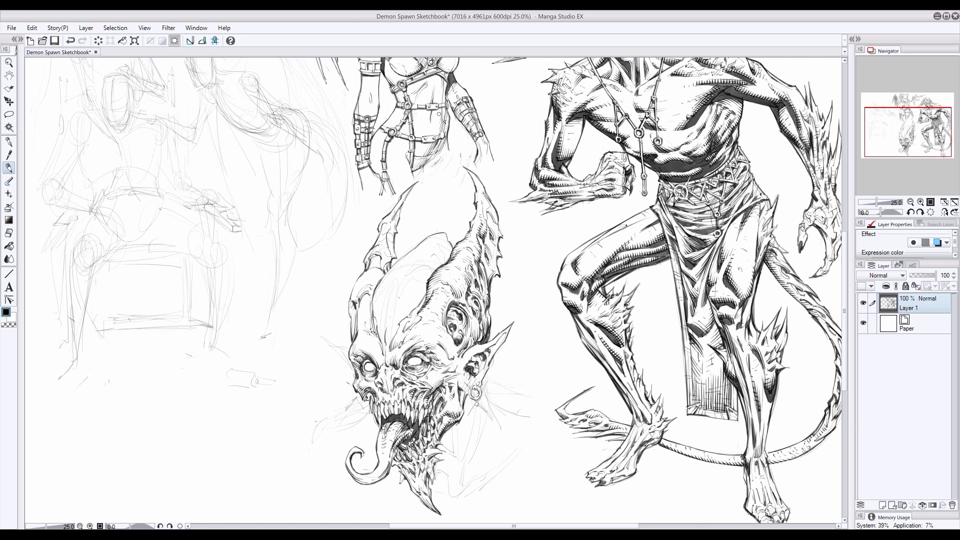
Ink the shading and ridge texture along the lower outer edge of the left horn
{"action": "mouse_move", "coordinate": [359, 308]}
{"action": "left_mouse_down"}
{"action": "mouse_move", "coordinate": [357, 329]}
{"action": "mouse_move", "coordinate": [359, 279]}
{"action": "mouse_move", "coordinate": [354, 303]}
{"action": "mouse_move", "coordinate": [359, 287]}
{"action": "mouse_move", "coordinate": [353, 293]}
{"action": "left_mouse_up"}
{"action": "key", "text": "ctrl+z"}
{"action": "mouse_move", "coordinate": [354, 338]}
{"action": "left_mouse_down"}
{"action": "mouse_move", "coordinate": [356, 311]}
{"action": "mouse_move", "coordinate": [352, 337]}
{"action": "left_mouse_up"}
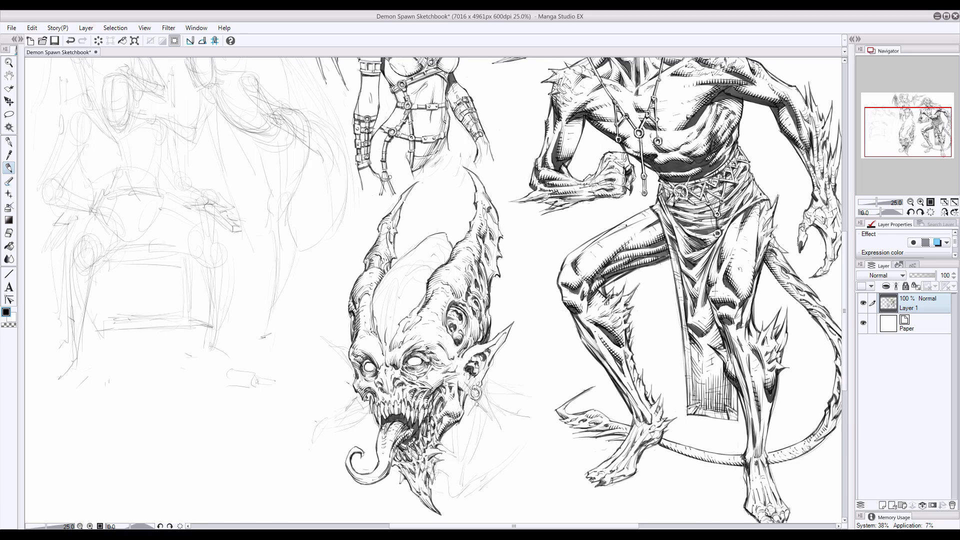
Ink the contours of overlapping fleshy plates across the cranium between the horns
{"action": "left_click_drag", "start_coordinate": [384, 300], "coordinate": [394, 328]}
{"action": "mouse_move", "coordinate": [389, 282]}
{"action": "left_mouse_down"}
{"action": "mouse_move", "coordinate": [381, 309]}
{"action": "mouse_move", "coordinate": [380, 297]}
{"action": "left_mouse_up"}
{"action": "left_click_drag", "start_coordinate": [404, 270], "coordinate": [396, 280]}
{"action": "left_click_drag", "start_coordinate": [421, 259], "coordinate": [431, 255]}
{"action": "left_click_drag", "start_coordinate": [412, 282], "coordinate": [400, 294]}
{"action": "left_click_drag", "start_coordinate": [386, 309], "coordinate": [387, 336]}
{"action": "mouse_move", "coordinate": [386, 291]}
{"action": "left_mouse_down"}
{"action": "mouse_move", "coordinate": [381, 311]}
{"action": "mouse_move", "coordinate": [401, 259]}
{"action": "left_mouse_up"}
{"action": "key", "text": "ctrl+z"}
{"action": "key", "text": "e"}
{"action": "key", "text": "p"}
{"action": "key", "text": "e"}
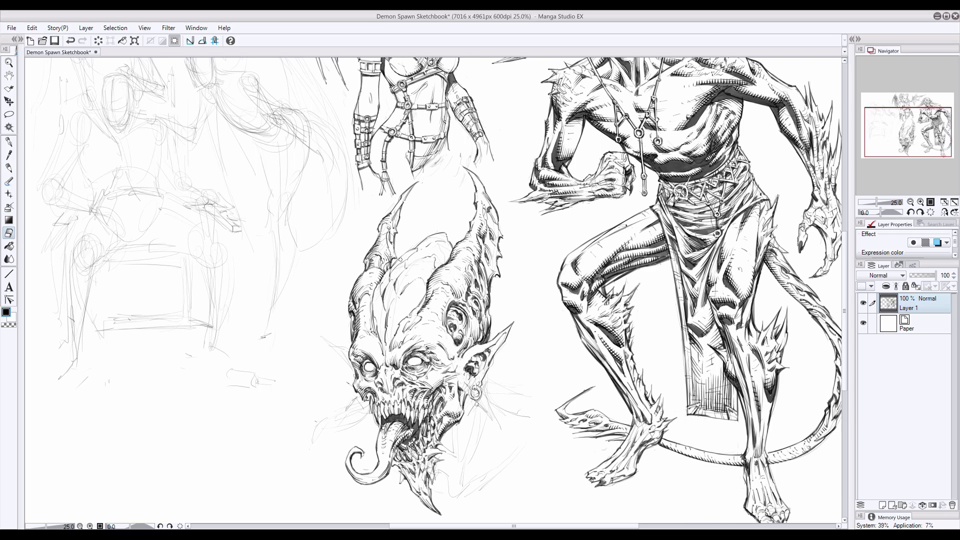
Add creases and shading strokes to the cranium plates beside the left horn, from forehead to crown
{"action": "key", "text": "p"}
{"action": "left_click_drag", "start_coordinate": [373, 297], "coordinate": [372, 315]}
{"action": "mouse_move", "coordinate": [375, 289]}
{"action": "left_mouse_down"}
{"action": "mouse_move", "coordinate": [372, 316]}
{"action": "mouse_move", "coordinate": [399, 322]}
{"action": "mouse_move", "coordinate": [387, 329]}
{"action": "mouse_move", "coordinate": [385, 351]}
{"action": "left_mouse_up"}
{"action": "key", "text": "ctrl+z"}
{"action": "left_click_drag", "start_coordinate": [386, 332], "coordinate": [378, 347]}
{"action": "left_click_drag", "start_coordinate": [381, 311], "coordinate": [372, 327]}
{"action": "left_click_drag", "start_coordinate": [390, 293], "coordinate": [384, 310]}
{"action": "left_click_drag", "start_coordinate": [385, 276], "coordinate": [379, 295]}
{"action": "left_click_drag", "start_coordinate": [402, 289], "coordinate": [393, 297]}
{"action": "left_click_drag", "start_coordinate": [402, 272], "coordinate": [393, 292]}
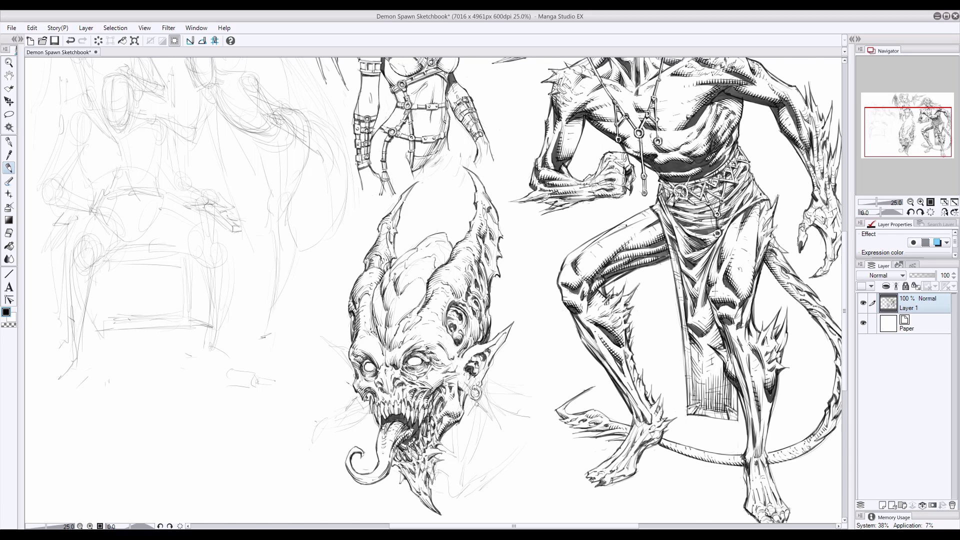
Ink the folds and hatching on the cranium's crown and on its side next to the right horn
{"action": "left_click_drag", "start_coordinate": [414, 260], "coordinate": [406, 269]}
{"action": "left_click_drag", "start_coordinate": [419, 300], "coordinate": [409, 305]}
{"action": "left_click_drag", "start_coordinate": [424, 294], "coordinate": [413, 303]}
{"action": "left_click_drag", "start_coordinate": [450, 252], "coordinate": [437, 265]}
{"action": "mouse_move", "coordinate": [450, 256]}
{"action": "left_mouse_down"}
{"action": "mouse_move", "coordinate": [398, 301]}
{"action": "mouse_move", "coordinate": [374, 302]}
{"action": "left_mouse_up"}
{"action": "left_click_drag", "start_coordinate": [377, 294], "coordinate": [372, 316]}
{"action": "left_click_drag", "start_coordinate": [415, 248], "coordinate": [390, 267]}
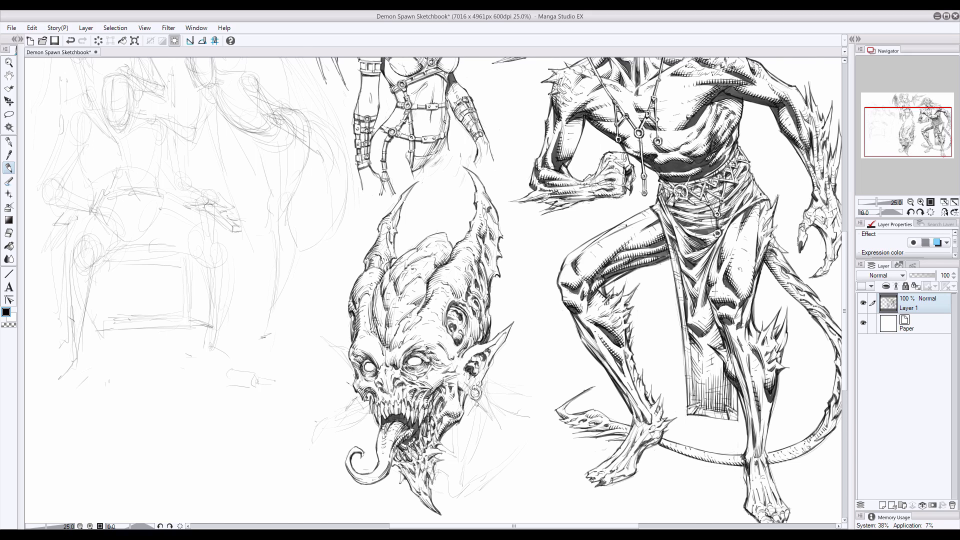
Rework the crown into a jagged, overlapping crest by erasing parts of its outline and re-inking
{"action": "left_click", "coordinate": [8, 233]}
{"action": "left_click", "coordinate": [9, 168]}
{"action": "left_click_drag", "start_coordinate": [434, 259], "coordinate": [428, 274]}
{"action": "left_click", "coordinate": [8, 234]}
{"action": "mouse_move", "coordinate": [426, 238]}
{"action": "left_mouse_down"}
{"action": "mouse_move", "coordinate": [451, 237]}
{"action": "mouse_move", "coordinate": [451, 226]}
{"action": "mouse_move", "coordinate": [444, 246]}
{"action": "mouse_move", "coordinate": [411, 271]}
{"action": "left_mouse_up"}
{"action": "left_click", "coordinate": [9, 169]}
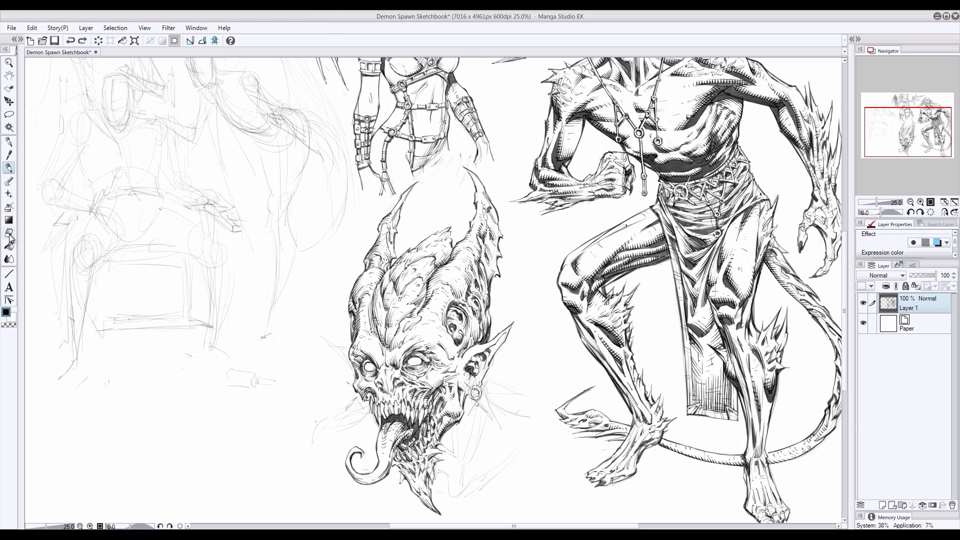
Clean up the brow and face line work, alternating between erasing and inking
{"action": "left_click", "coordinate": [9, 234]}
{"action": "left_click_drag", "start_coordinate": [410, 335], "coordinate": [373, 389]}
{"action": "left_click", "coordinate": [9, 168]}
{"action": "left_click", "coordinate": [9, 234]}
{"action": "left_click", "coordinate": [9, 168]}
{"action": "left_click", "coordinate": [9, 233]}
{"action": "left_click", "coordinate": [9, 168]}
Ink the ring earring hanging below the right ear and tidy the lines around it
{"action": "left_click_drag", "start_coordinate": [469, 390], "coordinate": [469, 399]}
{"action": "mouse_move", "coordinate": [477, 388]}
{"action": "left_mouse_down"}
{"action": "mouse_move", "coordinate": [471, 399]}
{"action": "mouse_move", "coordinate": [480, 389]}
{"action": "mouse_move", "coordinate": [493, 419]}
{"action": "mouse_move", "coordinate": [463, 422]}
{"action": "left_mouse_up"}
{"action": "left_click", "coordinate": [9, 234]}
{"action": "left_click", "coordinate": [9, 168]}
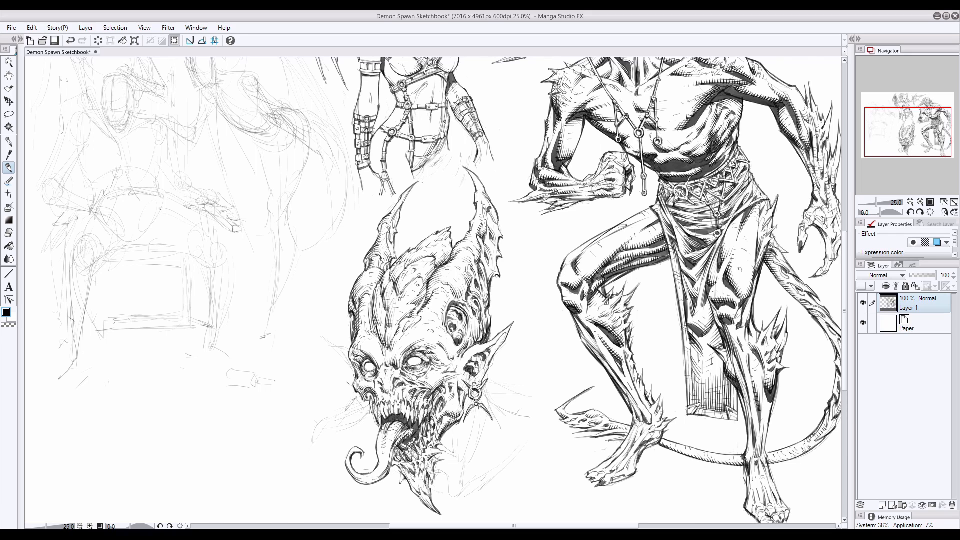
Deepen the shading on the right cheek, chin and jaw, and start the dark shadow on the neck
{"action": "left_click_drag", "start_coordinate": [436, 353], "coordinate": [446, 366]}
{"action": "left_click_drag", "start_coordinate": [410, 477], "coordinate": [415, 491]}
{"action": "left_click_drag", "start_coordinate": [378, 402], "coordinate": [382, 424]}
{"action": "left_click_drag", "start_coordinate": [438, 454], "coordinate": [453, 457]}
{"action": "left_click_drag", "start_coordinate": [455, 424], "coordinate": [456, 491]}
Ink the neck contours below the right ear and add black shadow shapes on the neck and upper chest
{"action": "left_click_drag", "start_coordinate": [483, 416], "coordinate": [465, 486]}
{"action": "left_click_drag", "start_coordinate": [481, 438], "coordinate": [478, 459]}
{"action": "mouse_move", "coordinate": [479, 443]}
{"action": "left_mouse_down"}
{"action": "mouse_move", "coordinate": [485, 457]}
{"action": "mouse_move", "coordinate": [459, 425]}
{"action": "mouse_move", "coordinate": [443, 447]}
{"action": "mouse_move", "coordinate": [446, 463]}
{"action": "mouse_move", "coordinate": [435, 457]}
{"action": "mouse_move", "coordinate": [453, 472]}
{"action": "mouse_move", "coordinate": [437, 488]}
{"action": "mouse_move", "coordinate": [454, 440]}
{"action": "left_mouse_up"}
{"action": "left_click_drag", "start_coordinate": [439, 472], "coordinate": [432, 486]}
{"action": "left_click_drag", "start_coordinate": [437, 470], "coordinate": [434, 484]}
{"action": "left_click_drag", "start_coordinate": [484, 417], "coordinate": [493, 454]}
{"action": "left_click_drag", "start_coordinate": [481, 436], "coordinate": [479, 450]}
{"action": "left_click_drag", "start_coordinate": [496, 454], "coordinate": [502, 459]}
Ink the right shoulder's outline outward from the ear and erase the leftover sketch lines along it
{"action": "left_click_drag", "start_coordinate": [498, 422], "coordinate": [518, 430]}
{"action": "mouse_move", "coordinate": [485, 390]}
{"action": "left_mouse_down"}
{"action": "mouse_move", "coordinate": [498, 422]}
{"action": "mouse_move", "coordinate": [517, 432]}
{"action": "mouse_move", "coordinate": [510, 388]}
{"action": "mouse_move", "coordinate": [545, 401]}
{"action": "left_mouse_up"}
{"action": "left_click_drag", "start_coordinate": [485, 376], "coordinate": [550, 404]}
{"action": "left_click", "coordinate": [9, 246]}
{"action": "left_click", "coordinate": [9, 232]}
{"action": "left_click_drag", "start_coordinate": [487, 382], "coordinate": [514, 391]}
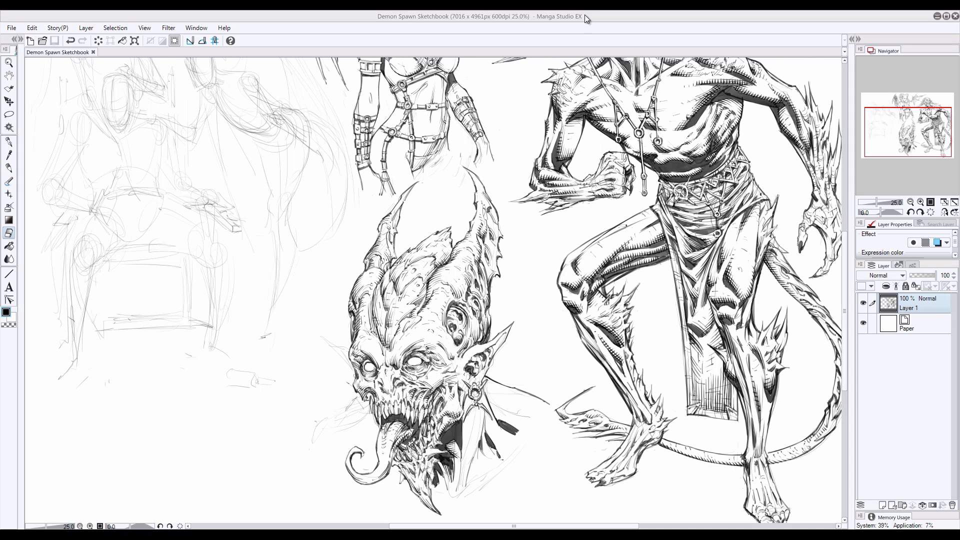
Ink the bust's lower right edge and the neck and collarbone folds above it
{"action": "left_click", "coordinate": [9, 168]}
{"action": "mouse_move", "coordinate": [359, 396]}
{"action": "left_mouse_down"}
{"action": "mouse_move", "coordinate": [346, 410]}
{"action": "mouse_move", "coordinate": [371, 447]}
{"action": "left_mouse_up"}
{"action": "left_click_drag", "start_coordinate": [540, 438], "coordinate": [468, 486]}
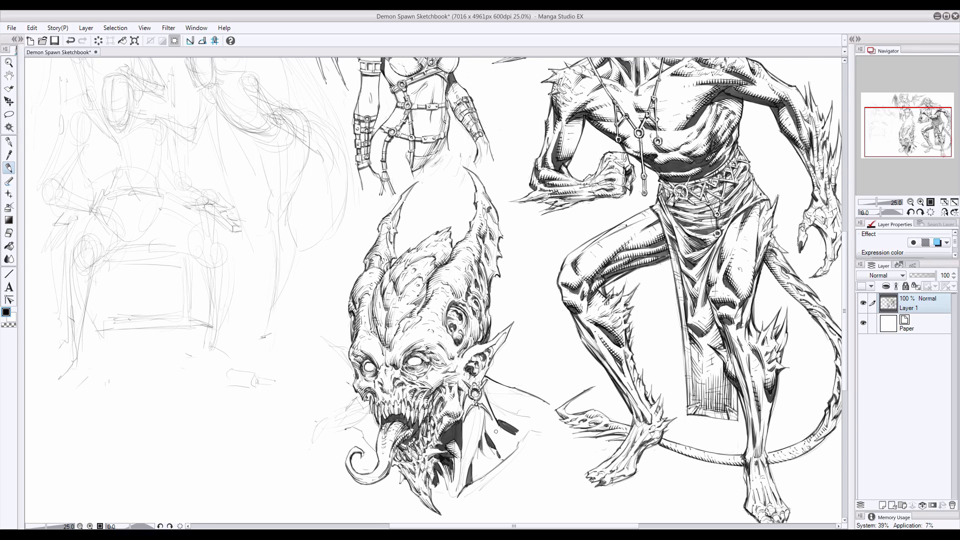
{"action": "left_click_drag", "start_coordinate": [496, 431], "coordinate": [517, 446]}
{"action": "mouse_move", "coordinate": [504, 438]}
{"action": "left_mouse_down"}
{"action": "mouse_move", "coordinate": [513, 444]}
{"action": "mouse_move", "coordinate": [471, 467]}
{"action": "left_mouse_up"}
{"action": "left_click_drag", "start_coordinate": [465, 396], "coordinate": [470, 409]}
Ink the dark neck shadow beside the tongue and the outline of the left shoulder, cleaning up stray lines
{"action": "left_click_drag", "start_coordinate": [363, 436], "coordinate": [374, 426]}
{"action": "left_click_drag", "start_coordinate": [365, 435], "coordinate": [368, 440]}
{"action": "left_click_drag", "start_coordinate": [374, 431], "coordinate": [364, 438]}
{"action": "mouse_move", "coordinate": [359, 395]}
{"action": "left_mouse_down"}
{"action": "mouse_move", "coordinate": [326, 431]}
{"action": "mouse_move", "coordinate": [345, 410]}
{"action": "left_mouse_up"}
{"action": "mouse_move", "coordinate": [338, 414]}
{"action": "left_mouse_down"}
{"action": "mouse_move", "coordinate": [314, 440]}
{"action": "mouse_move", "coordinate": [351, 402]}
{"action": "left_mouse_up"}
{"action": "left_click", "coordinate": [8, 233]}
{"action": "left_click", "coordinate": [9, 168]}
Ink the pointed left ear and add small strokes along the lower edge of the bust
{"action": "left_click_drag", "start_coordinate": [465, 364], "coordinate": [482, 351]}
{"action": "mouse_move", "coordinate": [320, 334]}
{"action": "left_mouse_down"}
{"action": "mouse_move", "coordinate": [349, 348]}
{"action": "mouse_move", "coordinate": [343, 353]}
{"action": "left_mouse_up"}
{"action": "mouse_move", "coordinate": [345, 354]}
{"action": "left_mouse_down"}
{"action": "mouse_move", "coordinate": [354, 373]}
{"action": "mouse_move", "coordinate": [346, 363]}
{"action": "left_mouse_up"}
{"action": "left_click_drag", "start_coordinate": [435, 485], "coordinate": [447, 492]}
{"action": "left_click_drag", "start_coordinate": [483, 466], "coordinate": [490, 473]}
{"action": "left_click_drag", "start_coordinate": [478, 460], "coordinate": [490, 471]}
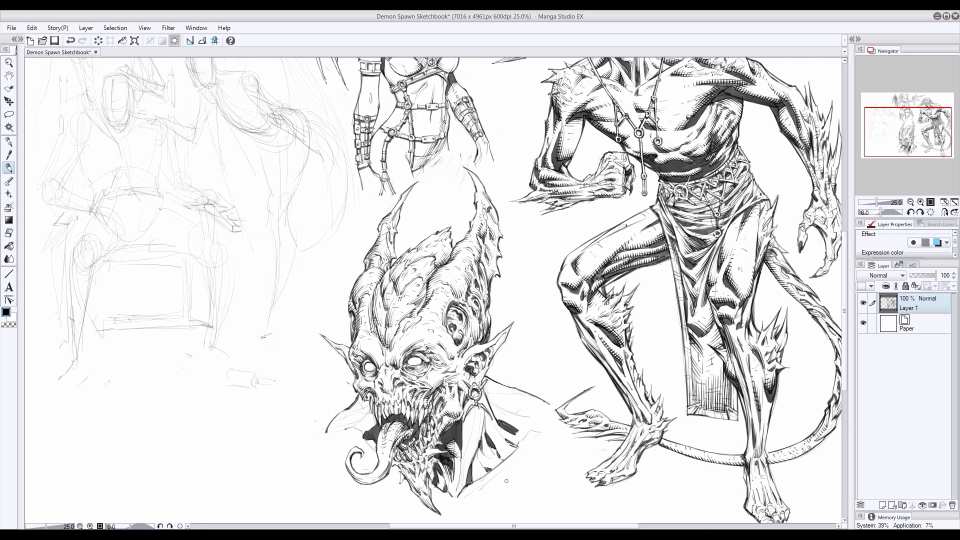
Clean up the edge of the left jaw and fill the neck shadow beside it in black
{"action": "key", "text": "e"}
{"action": "mouse_move", "coordinate": [368, 406]}
{"action": "left_mouse_down"}
{"action": "mouse_move", "coordinate": [354, 423]}
{"action": "mouse_move", "coordinate": [373, 425]}
{"action": "left_mouse_up"}
{"action": "key", "text": "p"}
{"action": "mouse_move", "coordinate": [363, 408]}
{"action": "left_mouse_down"}
{"action": "mouse_move", "coordinate": [374, 425]}
{"action": "mouse_move", "coordinate": [359, 400]}
{"action": "left_mouse_up"}
{"action": "key", "text": "e"}
{"action": "key", "text": "p"}
Hatch the right shoulder's underside and outer edge, undoing unsatisfactory strokes
{"action": "mouse_move", "coordinate": [528, 417]}
{"action": "left_mouse_down"}
{"action": "mouse_move", "coordinate": [497, 408]}
{"action": "mouse_move", "coordinate": [526, 433]}
{"action": "left_mouse_up"}
{"action": "left_click_drag", "start_coordinate": [494, 415], "coordinate": [529, 430]}
{"action": "left_click_drag", "start_coordinate": [490, 406], "coordinate": [532, 429]}
{"action": "key", "text": "ctrl+z"}
{"action": "key", "text": "ctrl+z"}
{"action": "left_click_drag", "start_coordinate": [526, 422], "coordinate": [539, 431]}
{"action": "mouse_move", "coordinate": [525, 421]}
{"action": "left_mouse_down"}
{"action": "mouse_move", "coordinate": [544, 431]}
{"action": "mouse_move", "coordinate": [526, 436]}
{"action": "mouse_move", "coordinate": [486, 394]}
{"action": "mouse_move", "coordinate": [533, 416]}
{"action": "mouse_move", "coordinate": [526, 434]}
{"action": "left_mouse_up"}
{"action": "key", "text": "ctrl+z"}
{"action": "key", "text": "ctrl+z"}
{"action": "key", "text": "ctrl+z"}
{"action": "key", "text": "ctrl+z"}
{"action": "left_click_drag", "start_coordinate": [539, 419], "coordinate": [534, 431]}
{"action": "left_click_drag", "start_coordinate": [512, 399], "coordinate": [524, 402]}
{"action": "key", "text": "ctrl+z"}
Ink the long neck tendons below the earring and darken the hollow under the right collarbone
{"action": "left_click_drag", "start_coordinate": [466, 404], "coordinate": [460, 459]}
{"action": "left_click_drag", "start_coordinate": [467, 399], "coordinate": [456, 494]}
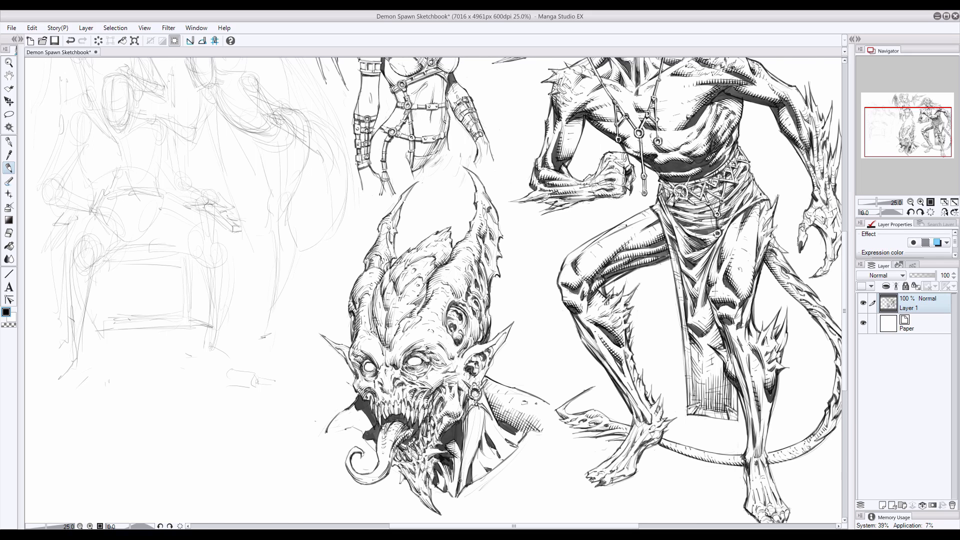
{"action": "mouse_move", "coordinate": [466, 447]}
{"action": "left_mouse_down"}
{"action": "mouse_move", "coordinate": [457, 493]}
{"action": "mouse_move", "coordinate": [472, 482]}
{"action": "left_mouse_up"}
{"action": "mouse_move", "coordinate": [481, 460]}
{"action": "left_mouse_down"}
{"action": "mouse_move", "coordinate": [474, 480]}
{"action": "mouse_move", "coordinate": [483, 441]}
{"action": "mouse_move", "coordinate": [499, 456]}
{"action": "mouse_move", "coordinate": [497, 439]}
{"action": "mouse_move", "coordinate": [516, 443]}
{"action": "left_mouse_up"}
{"action": "key", "text": "ctrl+z"}
{"action": "mouse_move", "coordinate": [517, 443]}
{"action": "left_mouse_down"}
{"action": "mouse_move", "coordinate": [499, 431]}
{"action": "mouse_move", "coordinate": [508, 434]}
{"action": "left_mouse_up"}
{"action": "left_click_drag", "start_coordinate": [525, 430], "coordinate": [478, 443]}
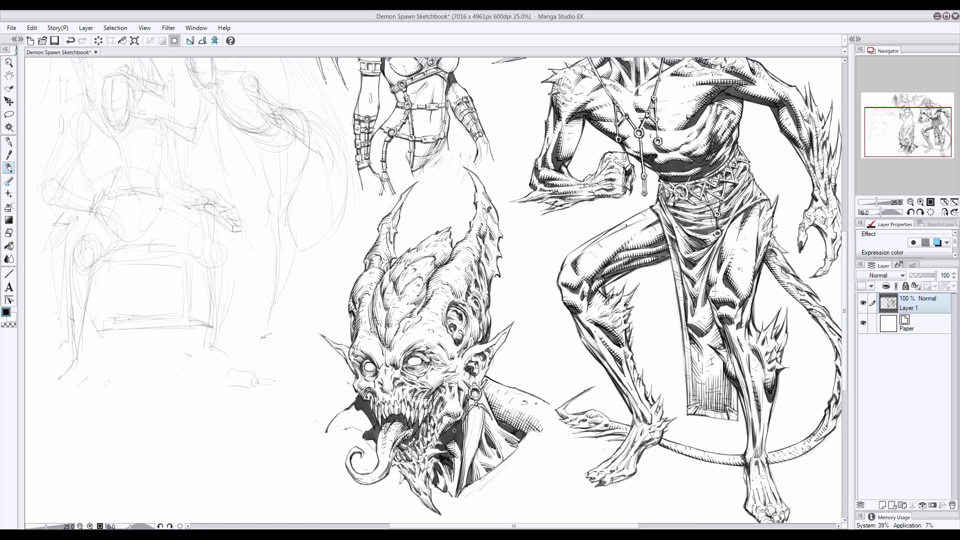
Add shadow strokes to the neck area between the left jaw and the tongue
{"action": "left_click_drag", "start_coordinate": [365, 438], "coordinate": [373, 449]}
{"action": "mouse_move", "coordinate": [364, 439]}
{"action": "left_mouse_down"}
{"action": "mouse_move", "coordinate": [376, 451]}
{"action": "mouse_move", "coordinate": [362, 433]}
{"action": "left_mouse_up"}
{"action": "left_click_drag", "start_coordinate": [373, 424], "coordinate": [362, 429]}
{"action": "mouse_move", "coordinate": [367, 420]}
{"action": "left_mouse_down"}
{"action": "mouse_move", "coordinate": [356, 433]}
{"action": "mouse_move", "coordinate": [377, 448]}
{"action": "left_mouse_up"}
Hatch the chest muscles along the bust's lower edge, from the chin to the right shoulder
{"action": "left_click_drag", "start_coordinate": [436, 469], "coordinate": [440, 486]}
{"action": "mouse_move", "coordinate": [436, 470]}
{"action": "left_mouse_down"}
{"action": "mouse_move", "coordinate": [444, 488]}
{"action": "mouse_move", "coordinate": [490, 479]}
{"action": "left_mouse_up"}
{"action": "left_click_drag", "start_coordinate": [527, 446], "coordinate": [537, 439]}
{"action": "mouse_move", "coordinate": [481, 478]}
{"action": "left_mouse_down"}
{"action": "mouse_move", "coordinate": [471, 462]}
{"action": "mouse_move", "coordinate": [497, 450]}
{"action": "left_mouse_up"}
{"action": "left_click_drag", "start_coordinate": [501, 458], "coordinate": [497, 448]}
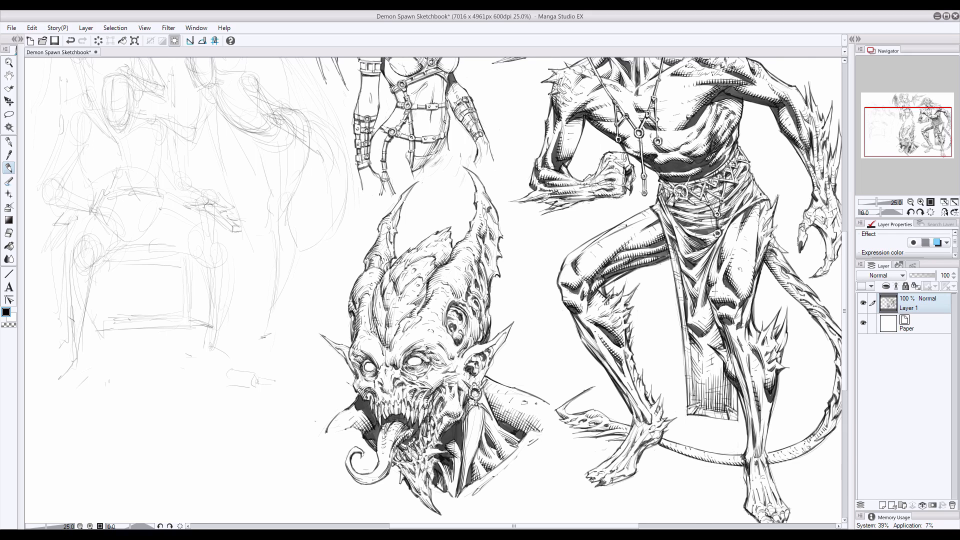
Refine the neck shading below the earring and add final strokes beside the curled tongue
{"action": "left_click_drag", "start_coordinate": [470, 402], "coordinate": [464, 412]}
{"action": "left_click_drag", "start_coordinate": [469, 416], "coordinate": [461, 425]}
{"action": "left_click_drag", "start_coordinate": [467, 457], "coordinate": [461, 465]}
{"action": "mouse_move", "coordinate": [466, 464]}
{"action": "left_mouse_down"}
{"action": "mouse_move", "coordinate": [461, 472]}
{"action": "mouse_move", "coordinate": [448, 452]}
{"action": "left_mouse_up"}
{"action": "left_click_drag", "start_coordinate": [458, 448], "coordinate": [451, 490]}
{"action": "left_click_drag", "start_coordinate": [353, 434], "coordinate": [342, 443]}
{"action": "left_click_drag", "start_coordinate": [354, 448], "coordinate": [345, 464]}
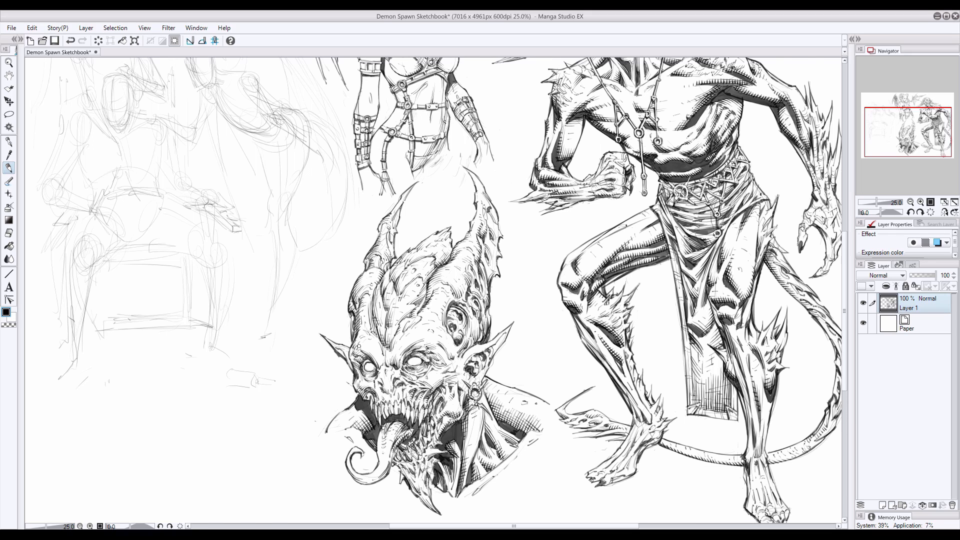
{"action": "key", "text": "e"}
{"action": "key", "text": "p"}
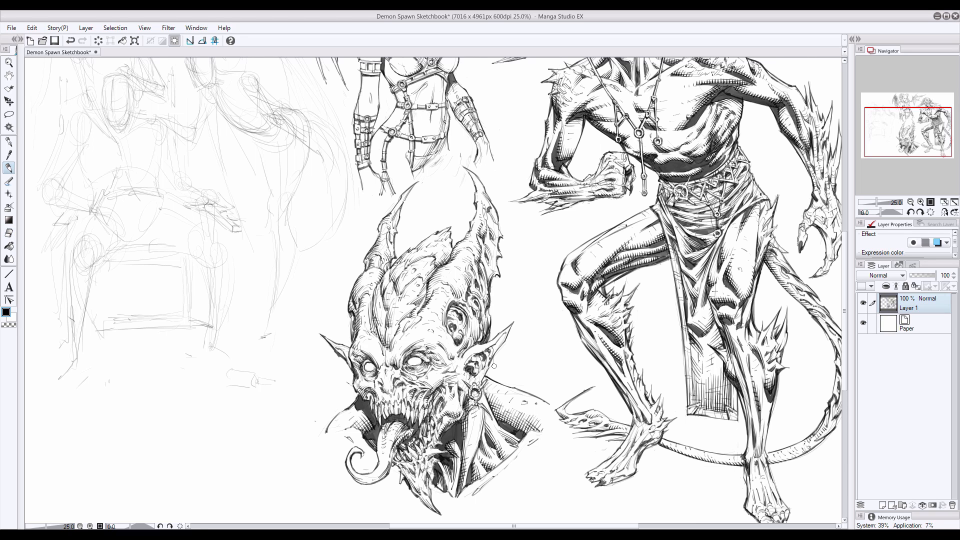